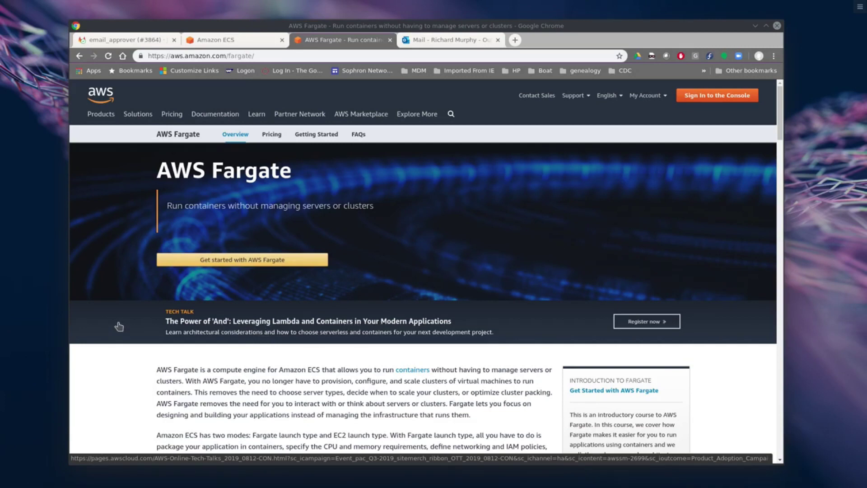
scroll(119, 326, down, 3)
scroll(119, 326, down, 2)
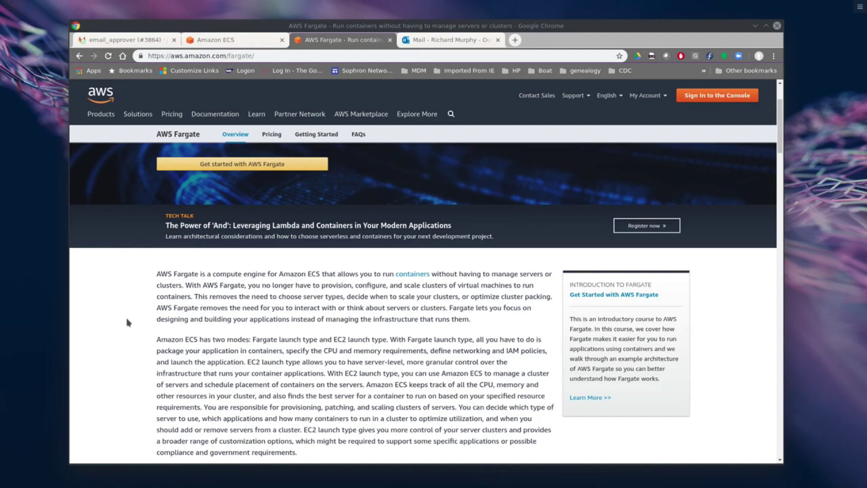
scroll(126, 318, down, 5)
scroll(125, 318, down, 3)
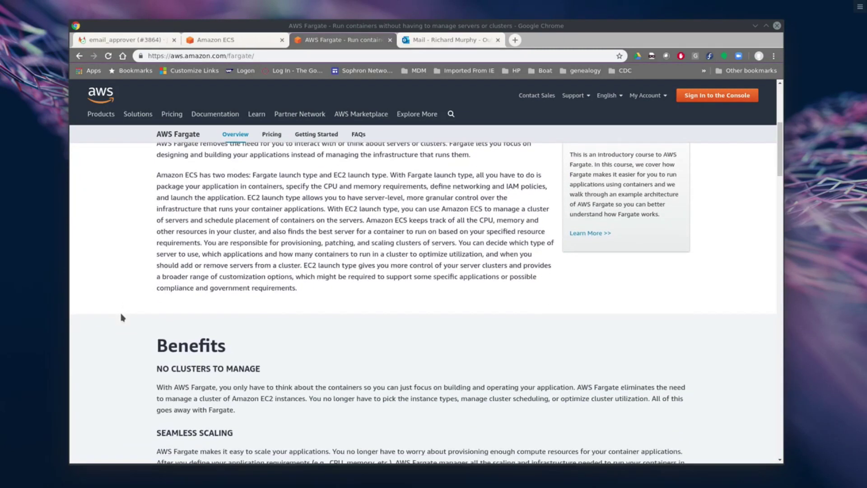
scroll(123, 317, down, 3)
scroll(122, 317, down, 2)
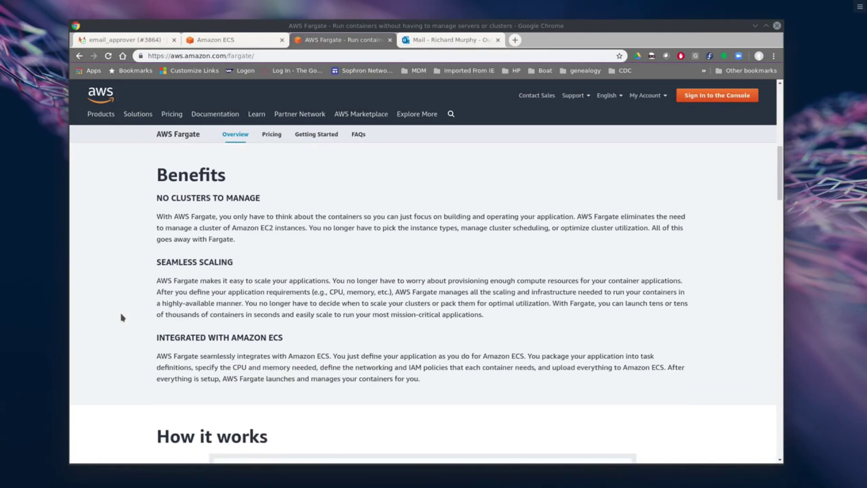
scroll(122, 318, down, 3)
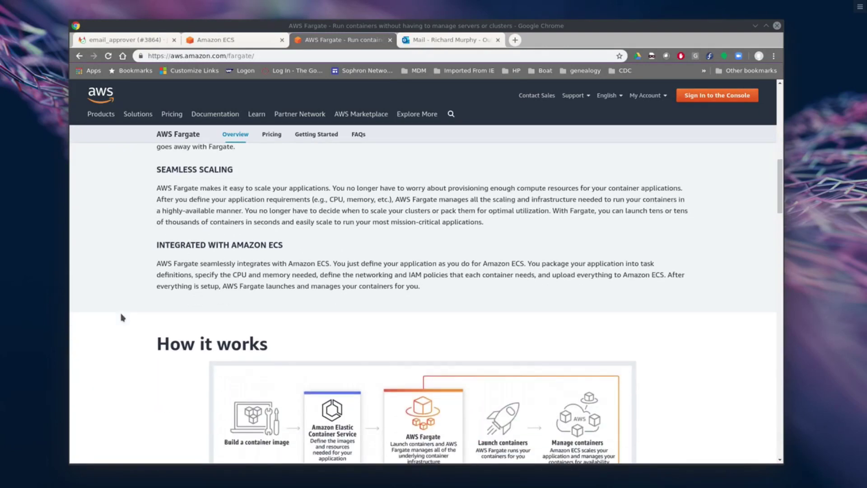
scroll(123, 317, down, 2)
scroll(122, 317, down, 3)
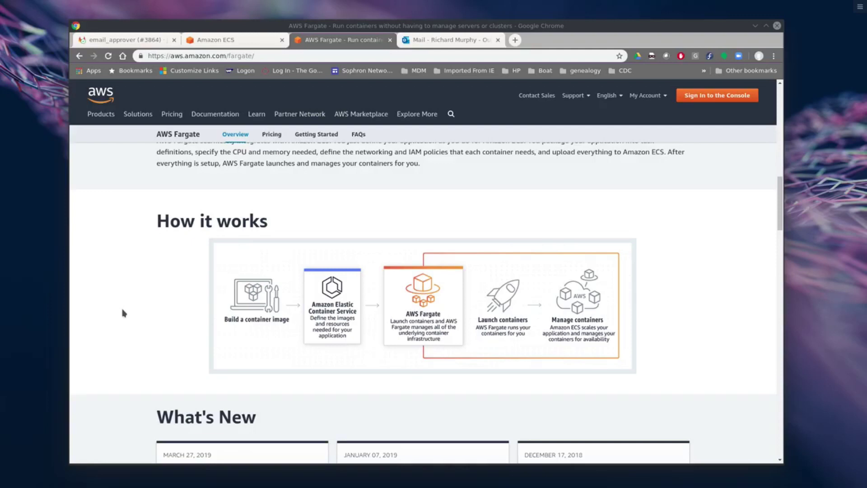
scroll(123, 313, up, 3)
scroll(122, 314, up, 3)
scroll(123, 313, up, 3)
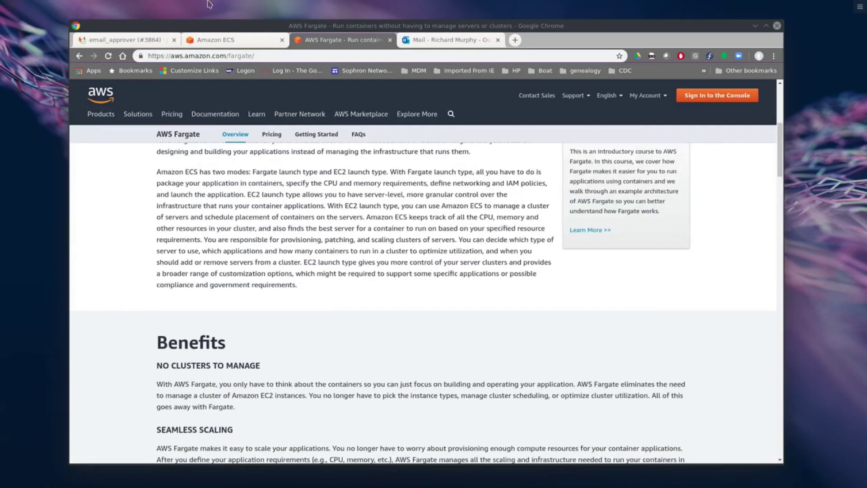
Finish reading the Fargate benefits overview and return to the maven-web-app:9 task definition
click(216, 39)
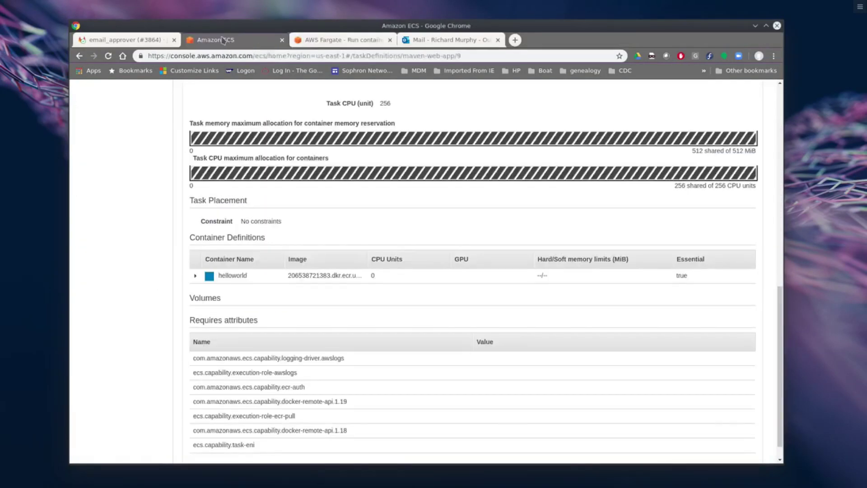
scroll(150, 266, up, 5)
scroll(150, 298, up, 5)
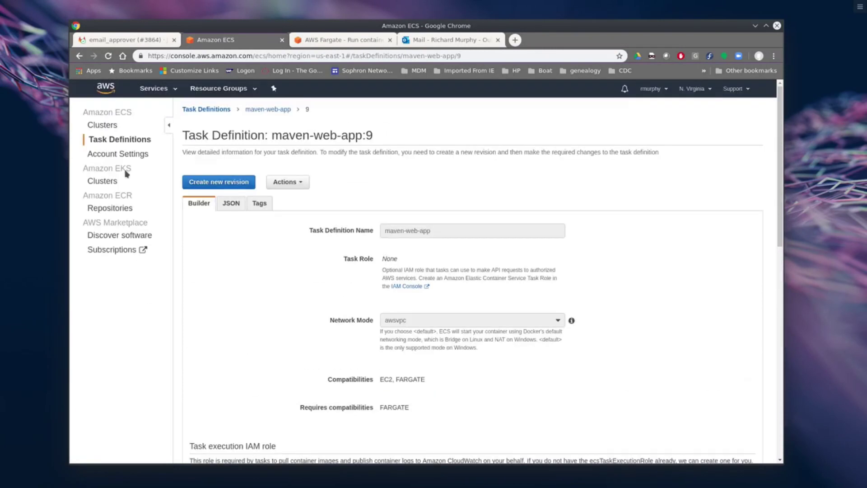
Open the ECS clusters list showing the default cluster, then launch the Fargate getting-started wizard
click(102, 125)
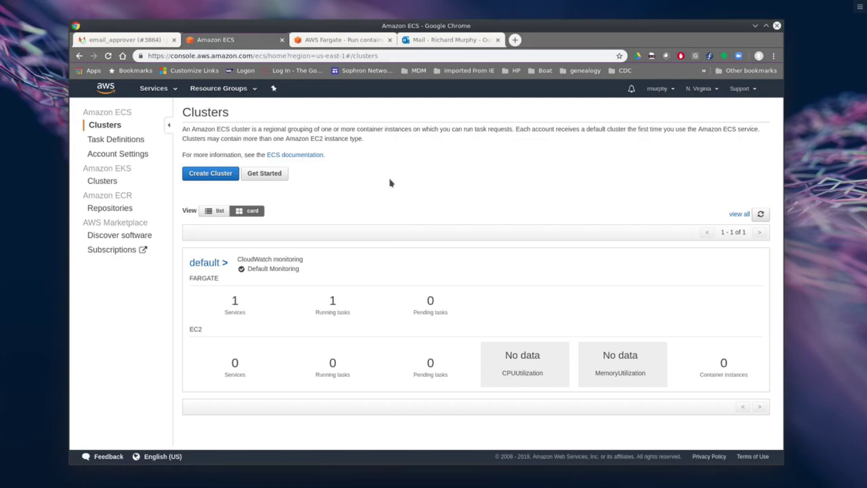
click(265, 174)
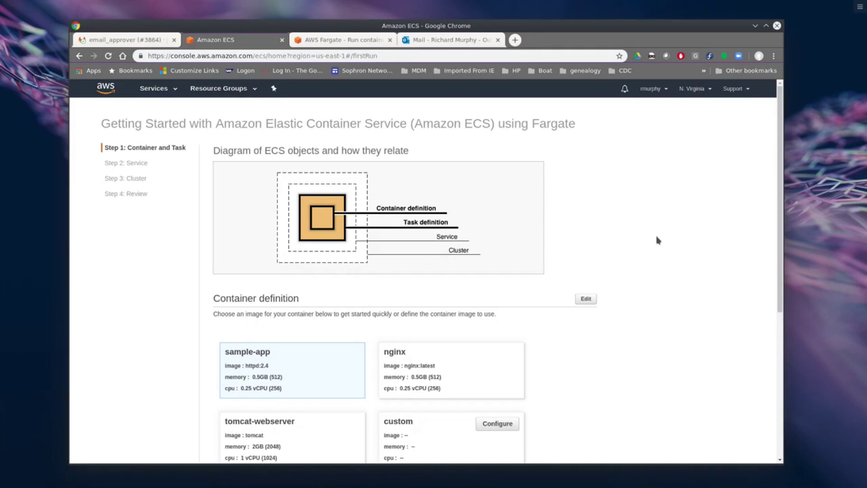
scroll(655, 233, down, 3)
scroll(655, 233, down, 2)
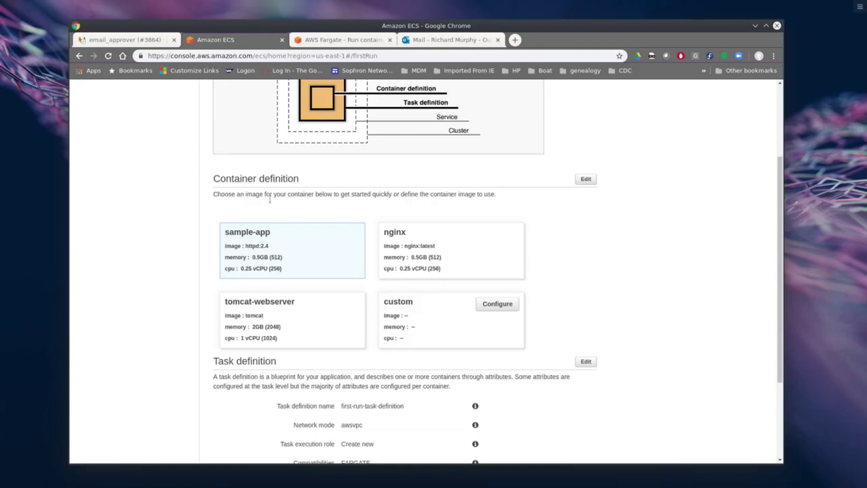
Open the edit form for the custom container image card
click(498, 304)
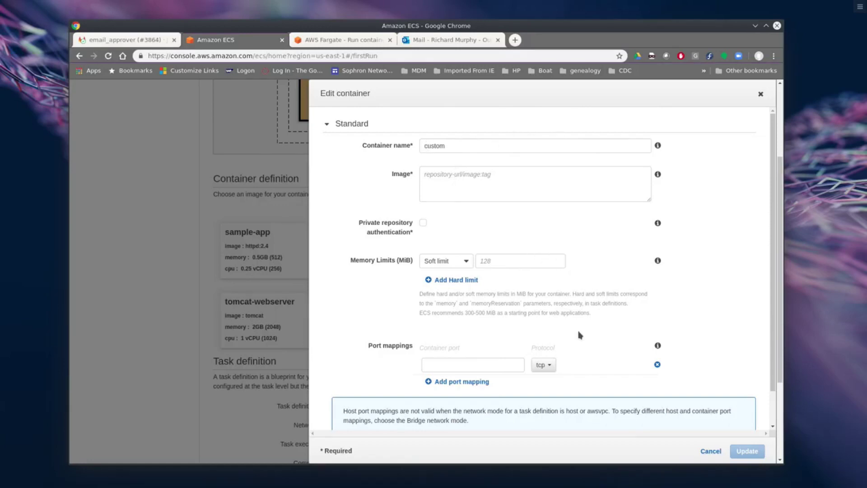
Set the custom container's image to nexus:latest and save it
click(500, 363)
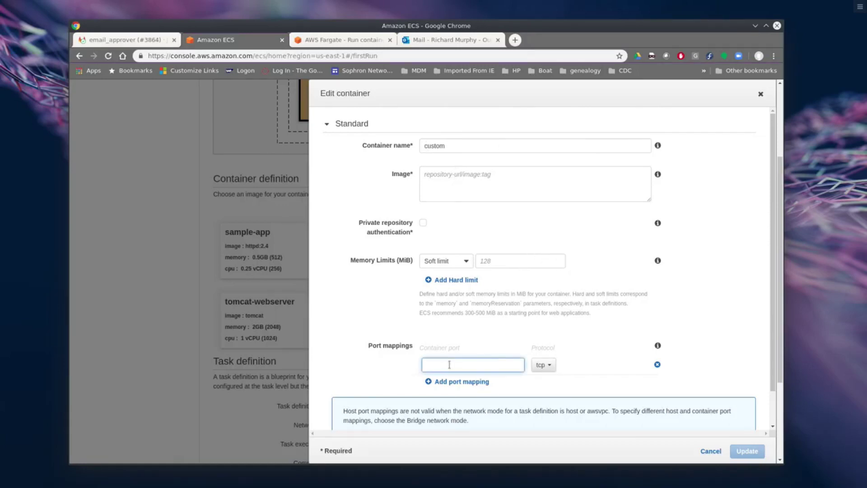
scroll(449, 364, down, 1)
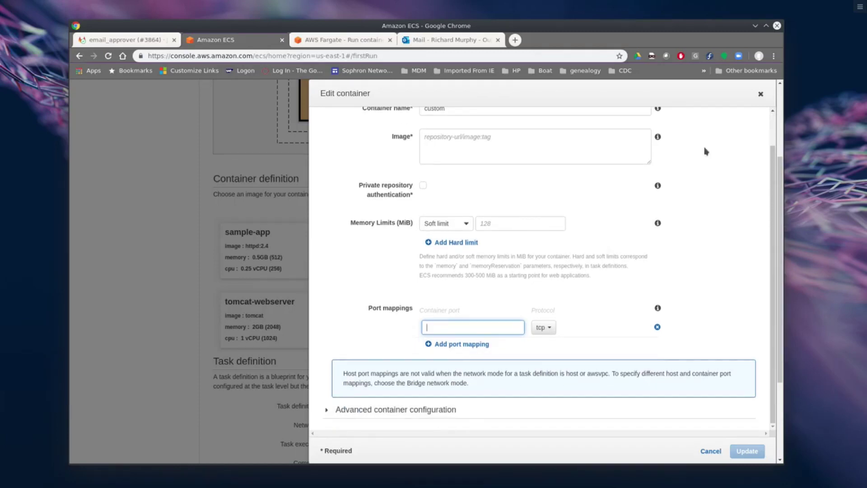
click(760, 95)
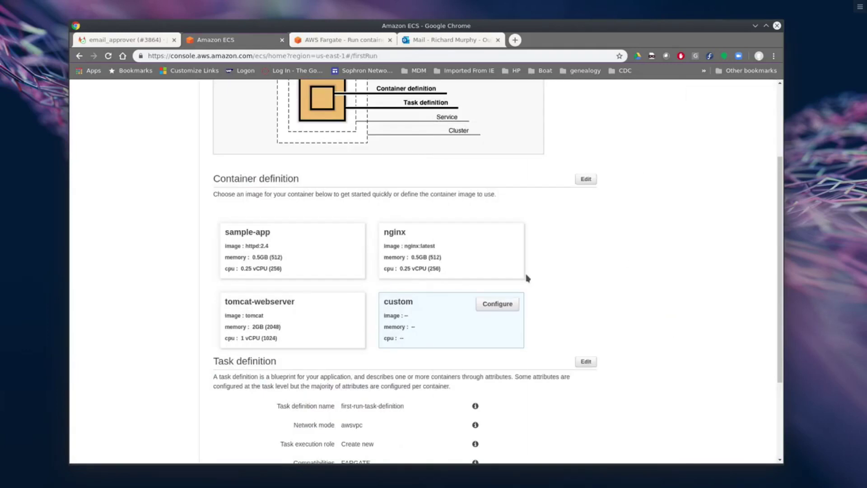
scroll(610, 279, down, 3)
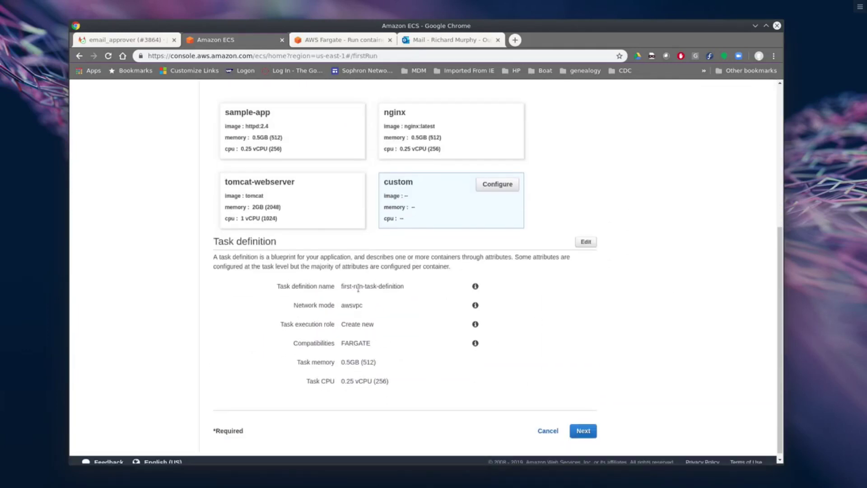
click(583, 430)
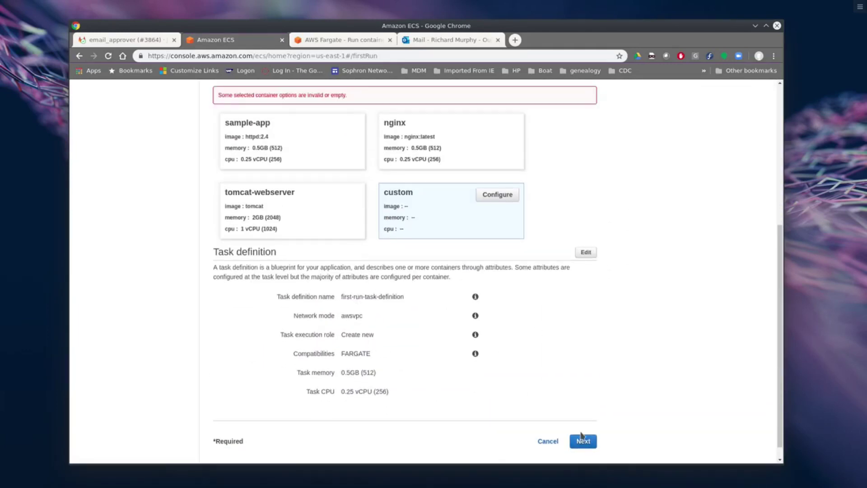
scroll(580, 312, up, 2)
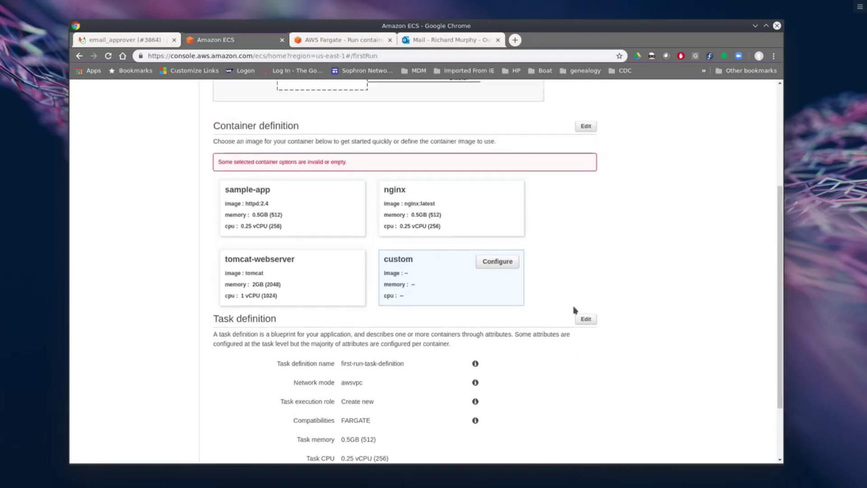
click(497, 267)
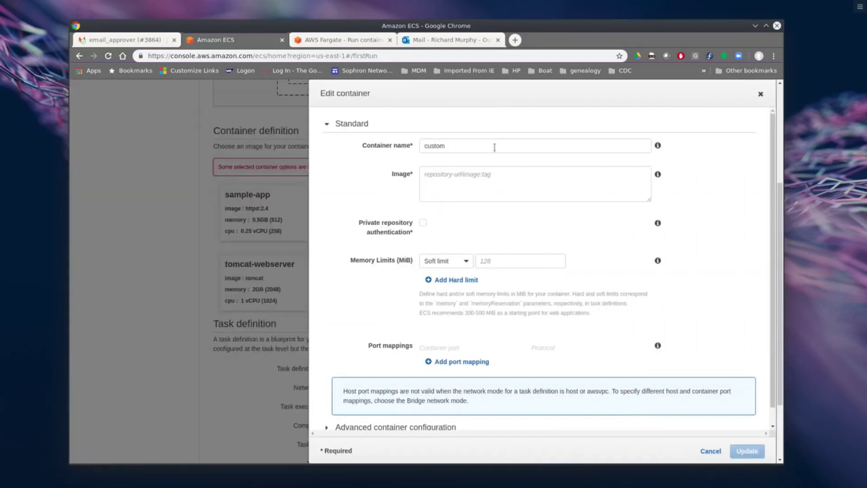
click(499, 184)
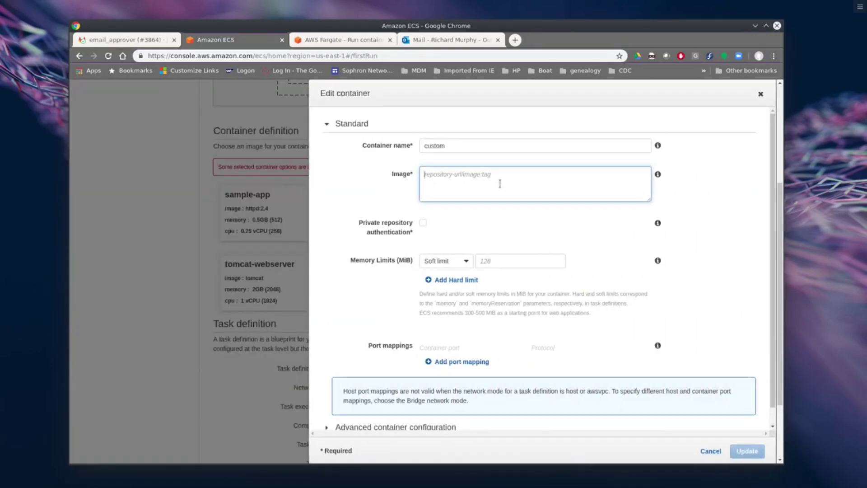
text(nexus:latest)
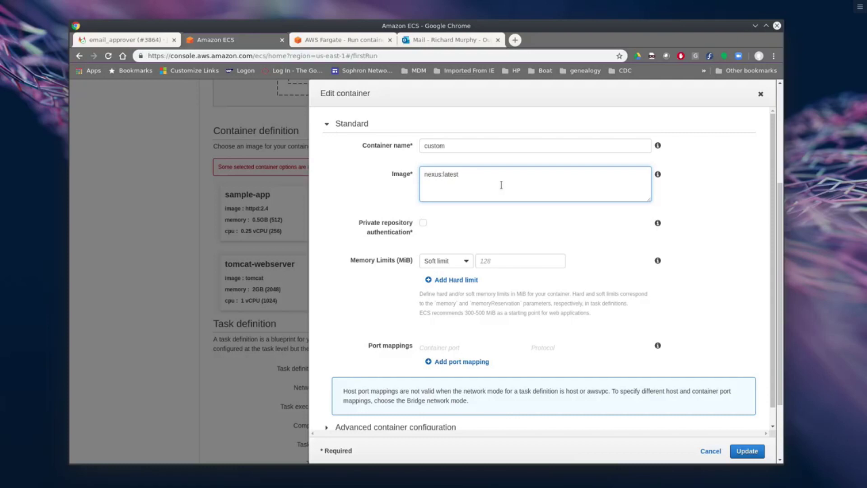
click(746, 451)
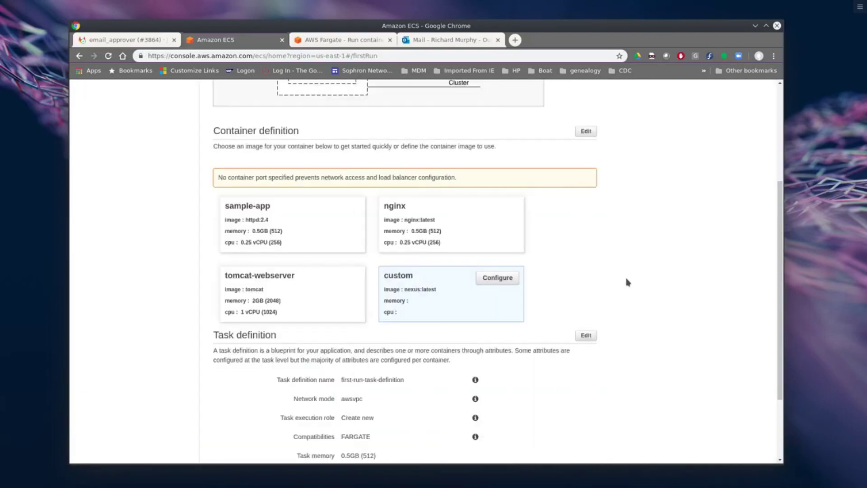
Add a container port mapping to the custom container and advance to the Service step
click(498, 278)
click(460, 359)
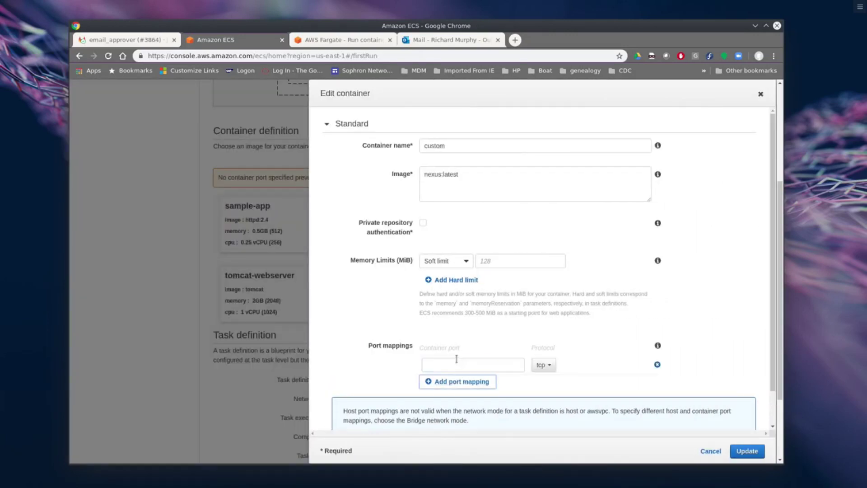
click(455, 362)
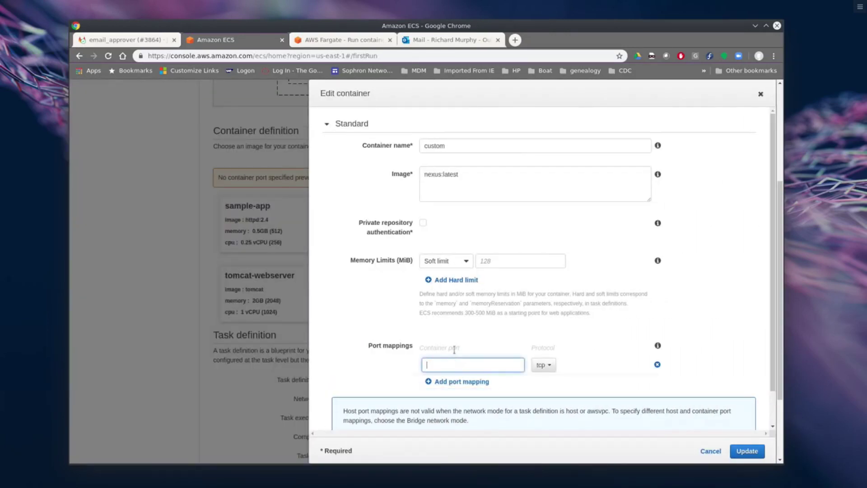
text(8080)
click(709, 348)
scroll(709, 348, down, 1)
click(747, 451)
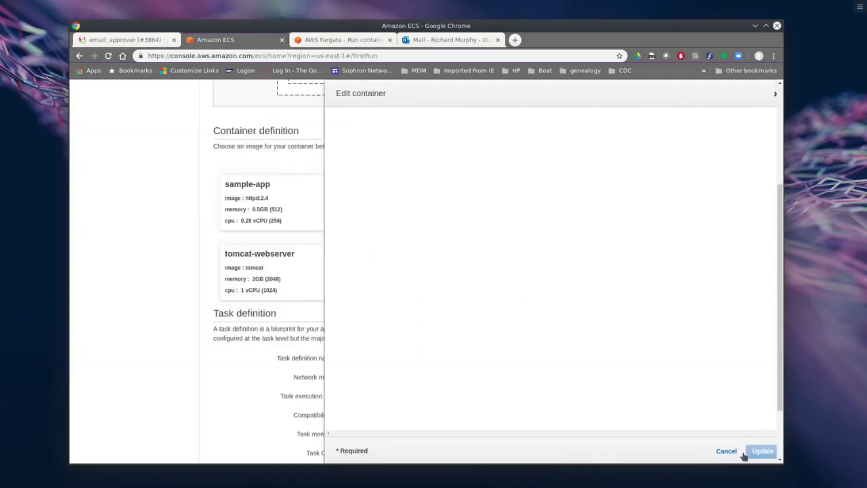
scroll(638, 272, down, 3)
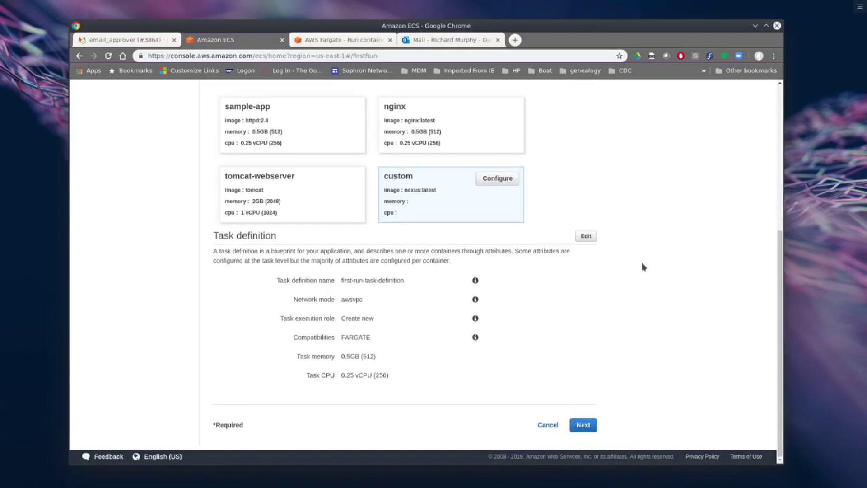
click(584, 425)
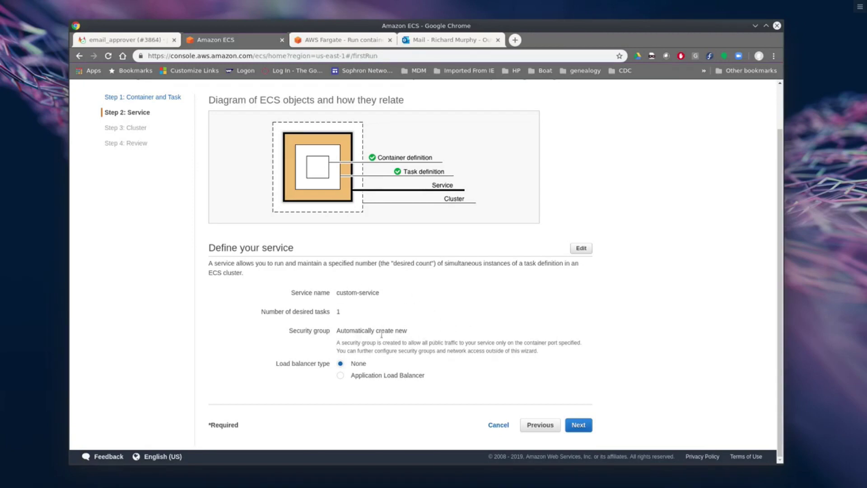
Use an Application Load Balancer on HTTP port 8080 for custom-service and continue
click(341, 375)
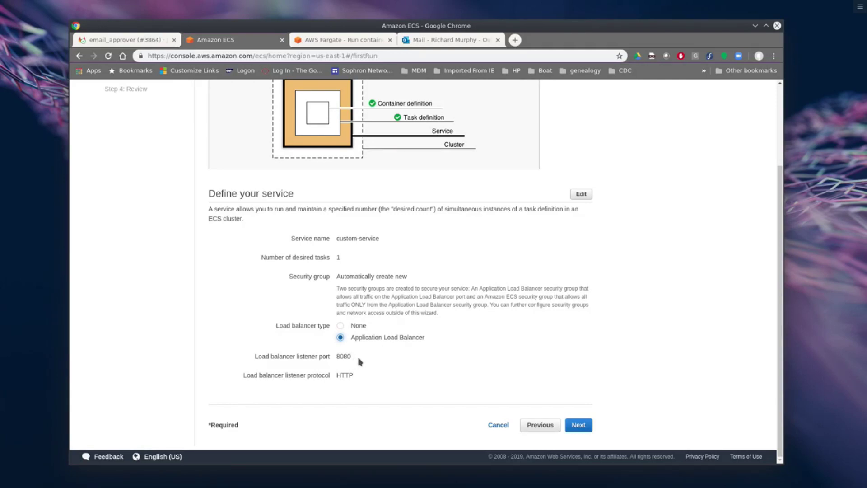
click(579, 425)
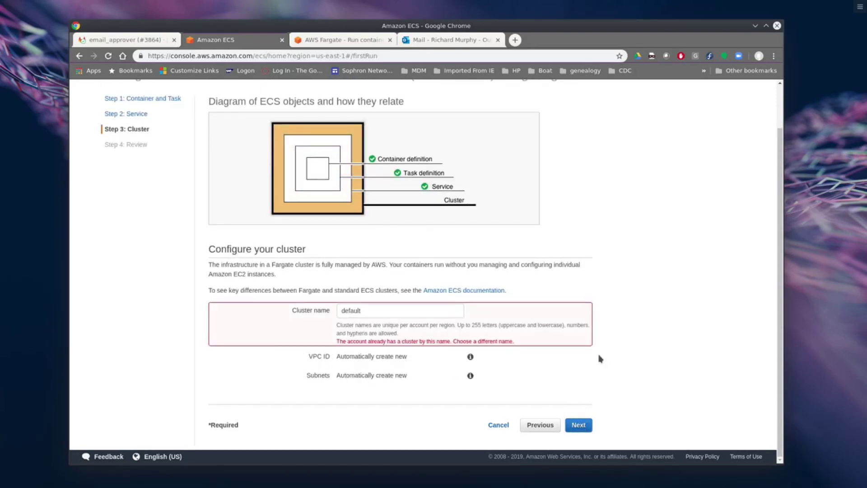
Replace the cluster name with default2 and proceed to the review step
drag(372, 311, 298, 308)
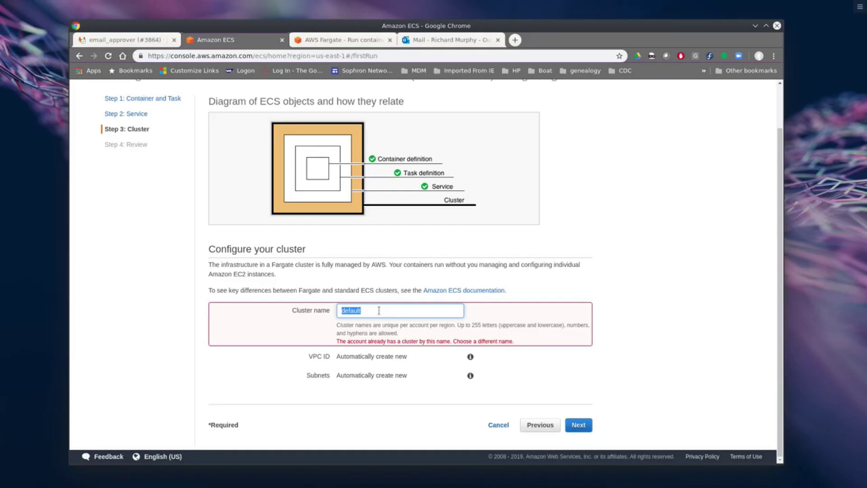
text(def)
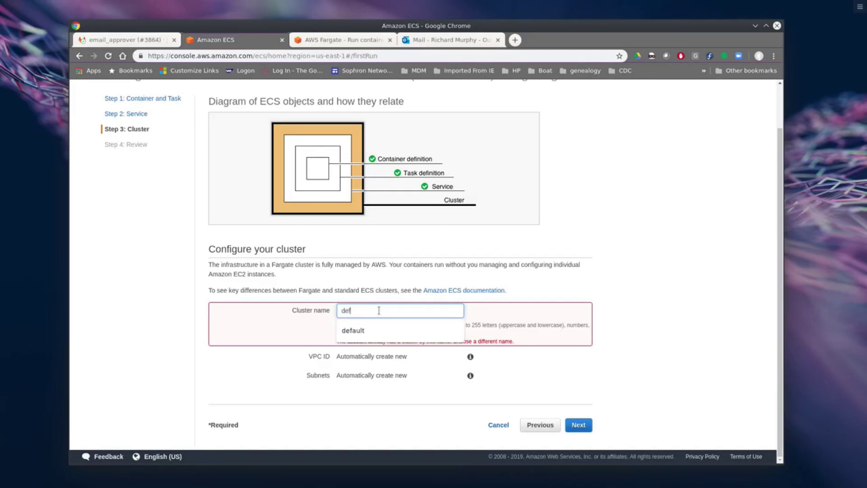
text(ault2)
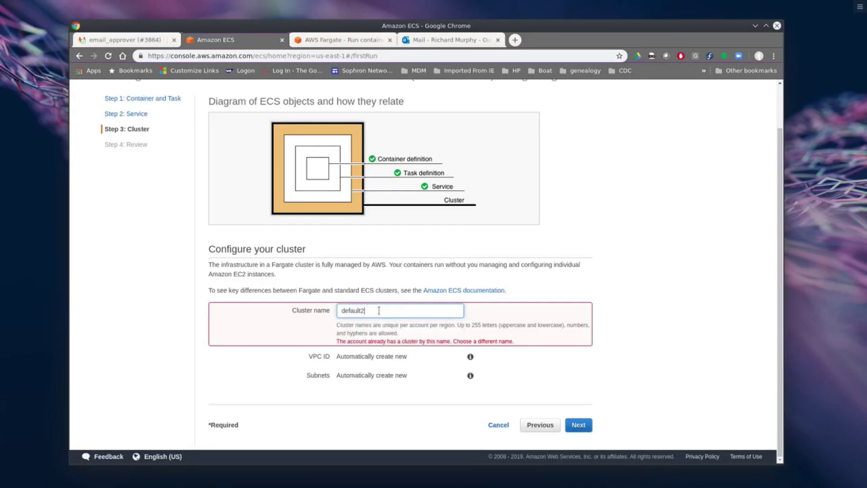
click(641, 369)
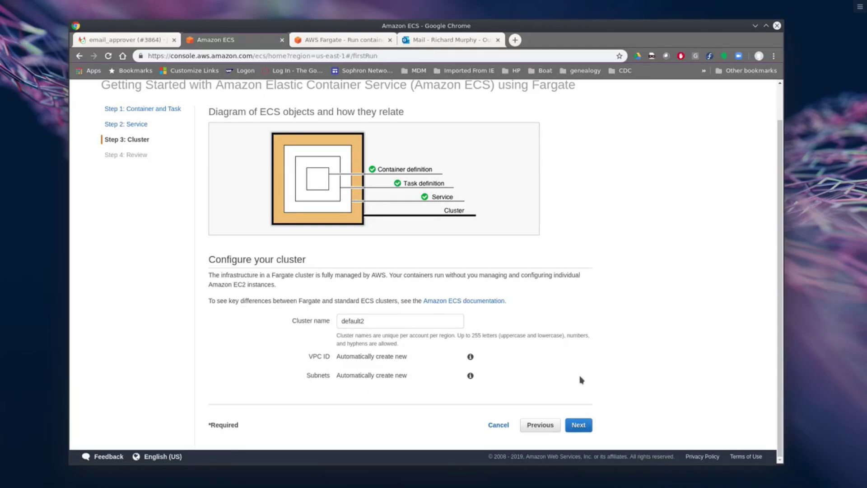
click(579, 425)
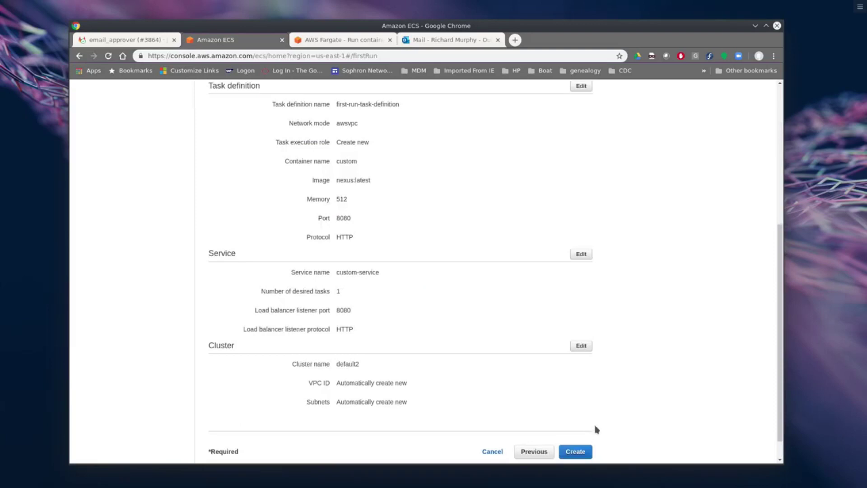
scroll(655, 380, up, 4)
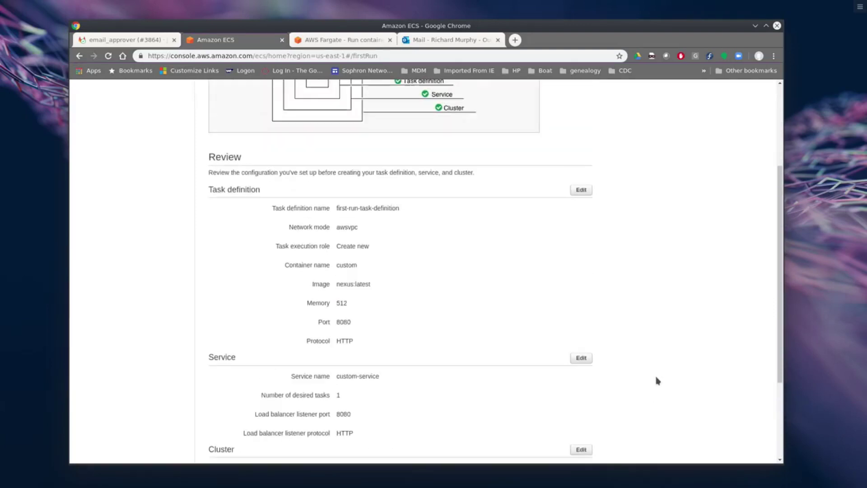
scroll(655, 381, up, 4)
scroll(656, 380, up, 3)
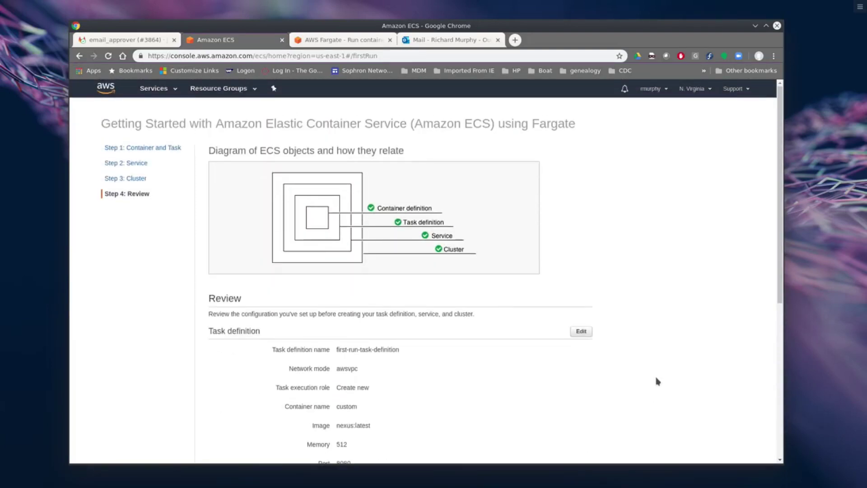
scroll(657, 381, down, 5)
scroll(657, 381, down, 5)
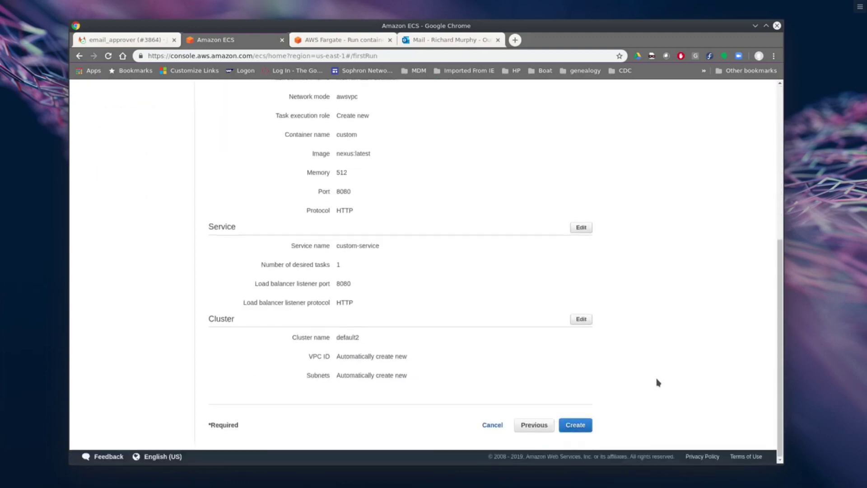
Create the task definition, custom-service and default2 cluster from the review page
click(576, 424)
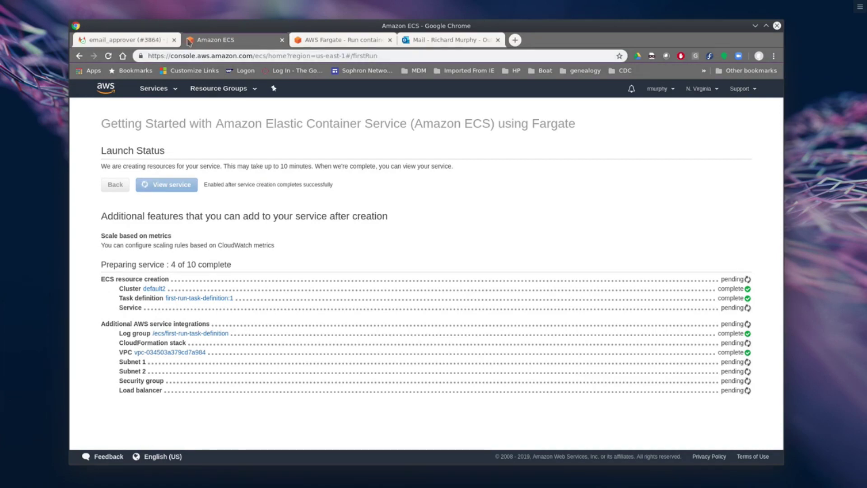
click(157, 90)
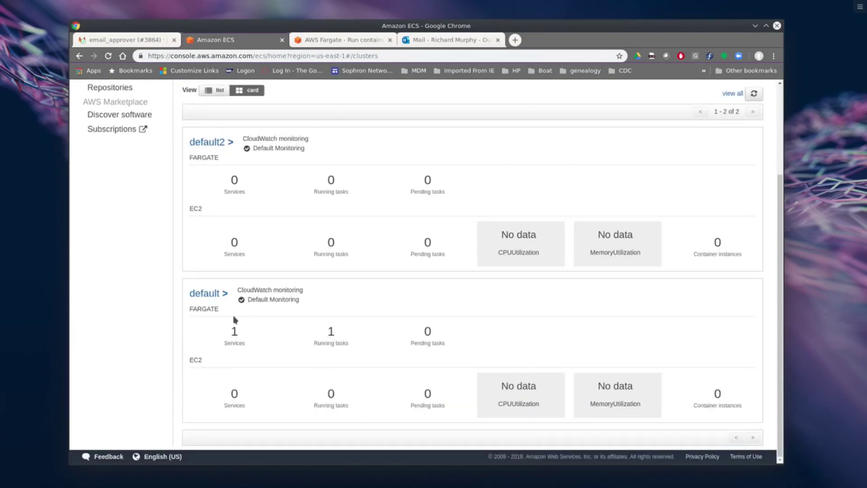
Check the default cluster's active helloworld-service on Fargate, then go to GitLab's email_approver job
click(209, 293)
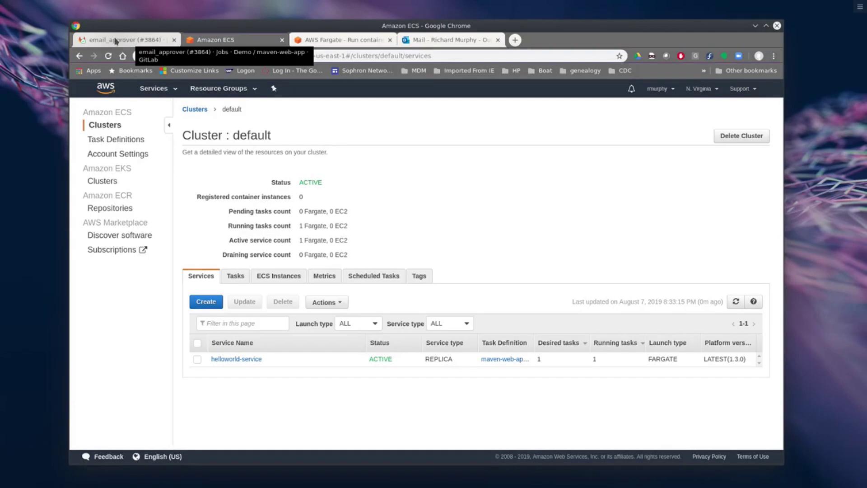
click(116, 40)
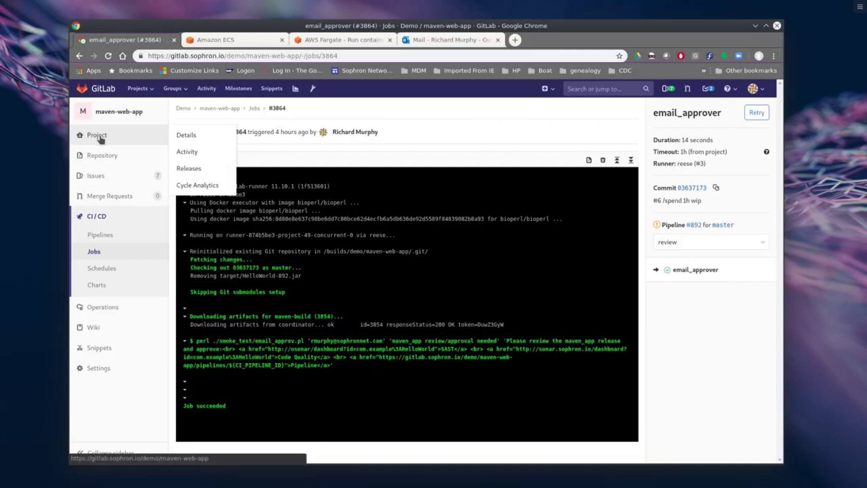
mouse_move(102, 155)
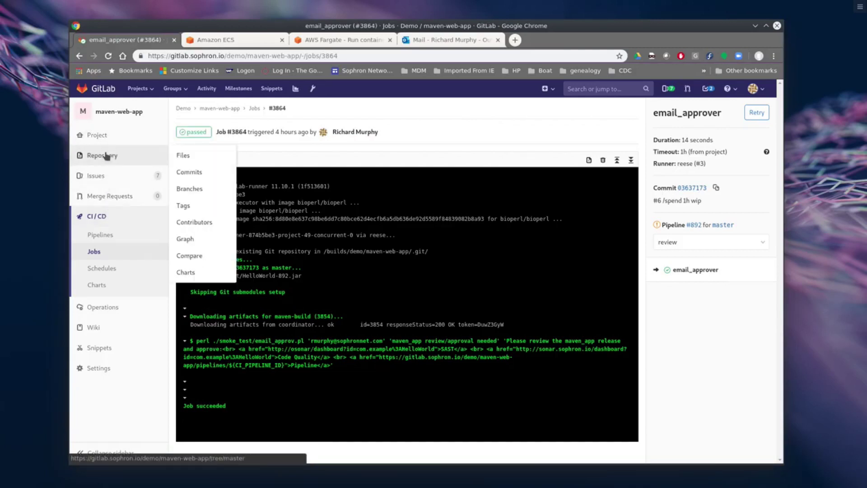
Browse maven-web-app's repository files and open .gitlab-ci.yml on master
click(184, 155)
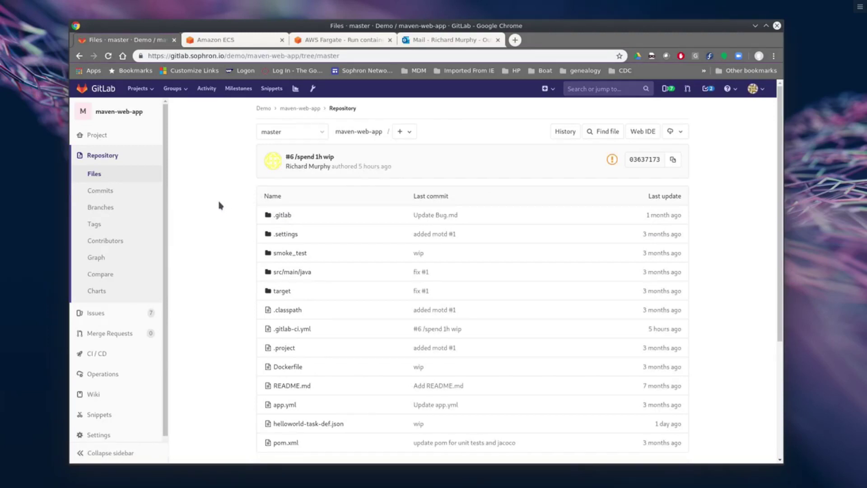
scroll(219, 205, down, 2)
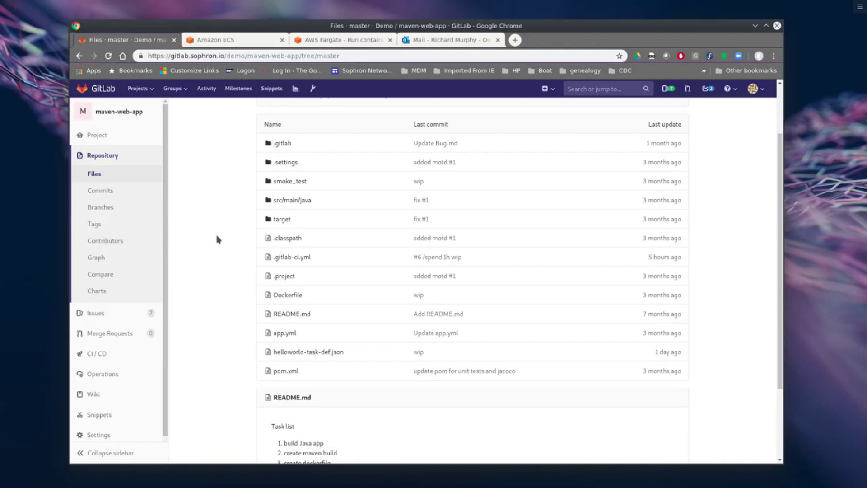
click(292, 257)
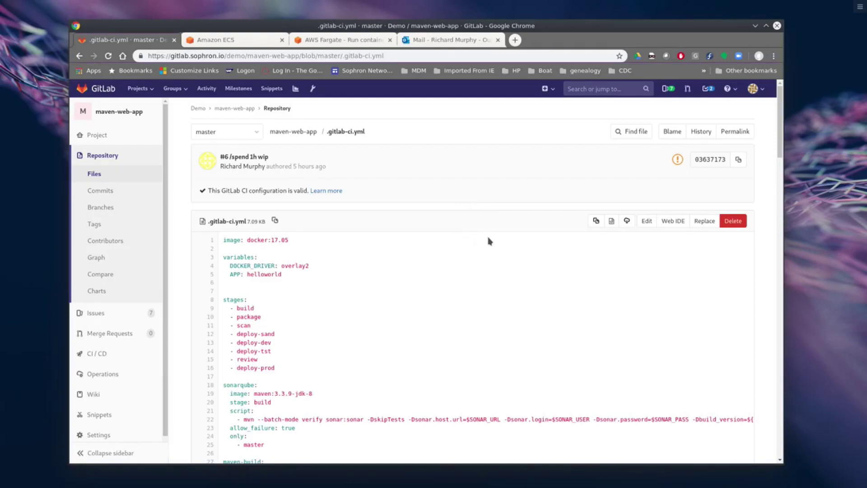
scroll(512, 244, down, 1)
scroll(513, 244, down, 2)
scroll(513, 244, down, 1)
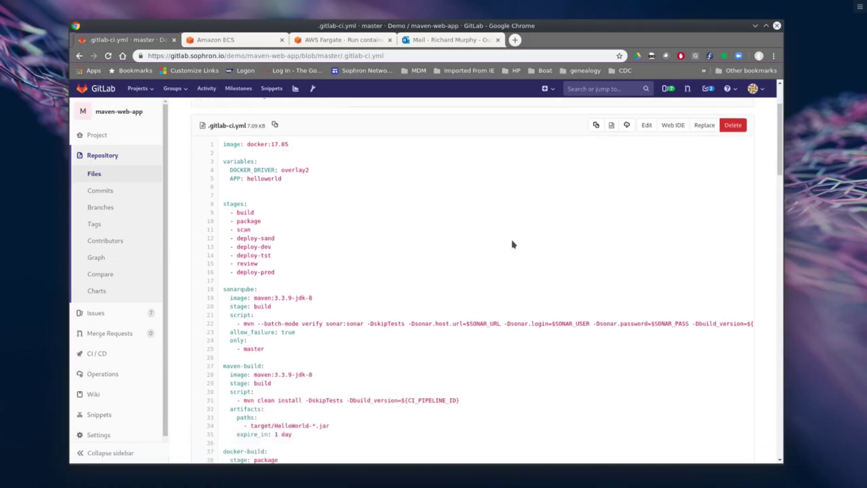
scroll(512, 245, down, 2)
scroll(513, 244, down, 1)
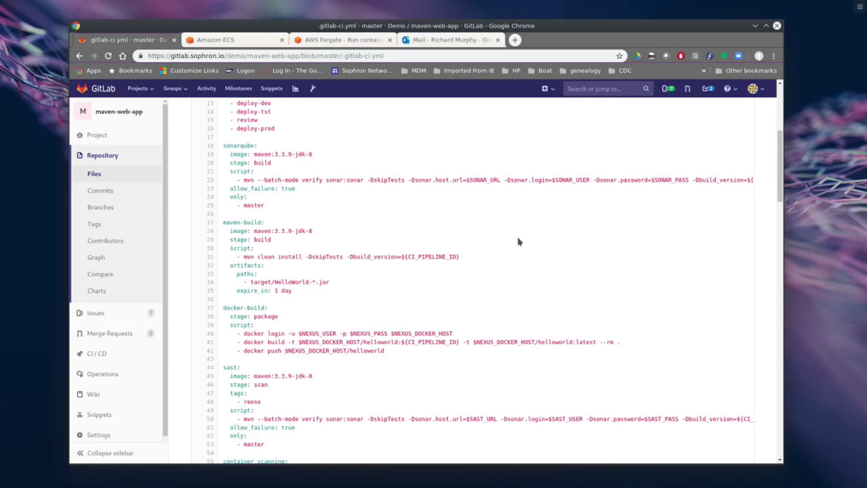
scroll(520, 241, up, 5)
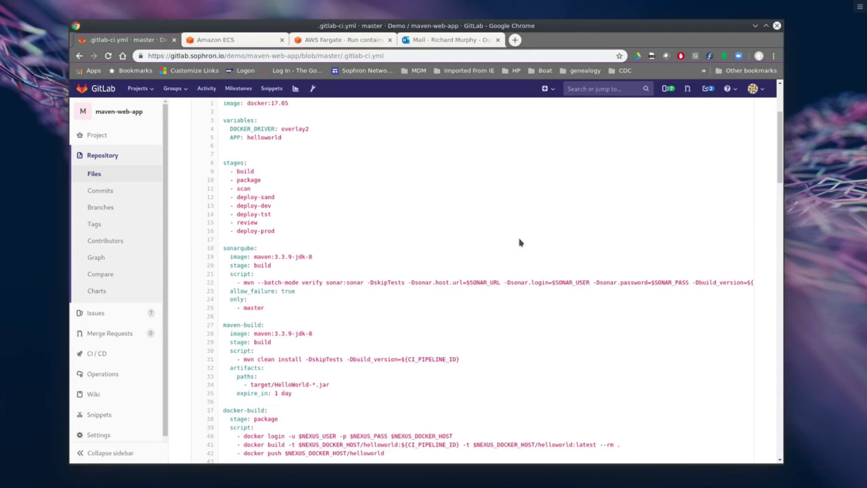
scroll(519, 241, up, 5)
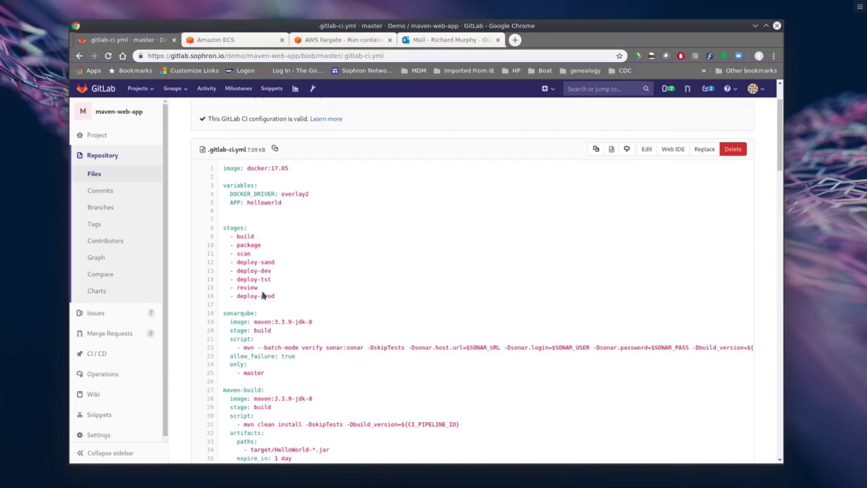
scroll(333, 299, down, 2)
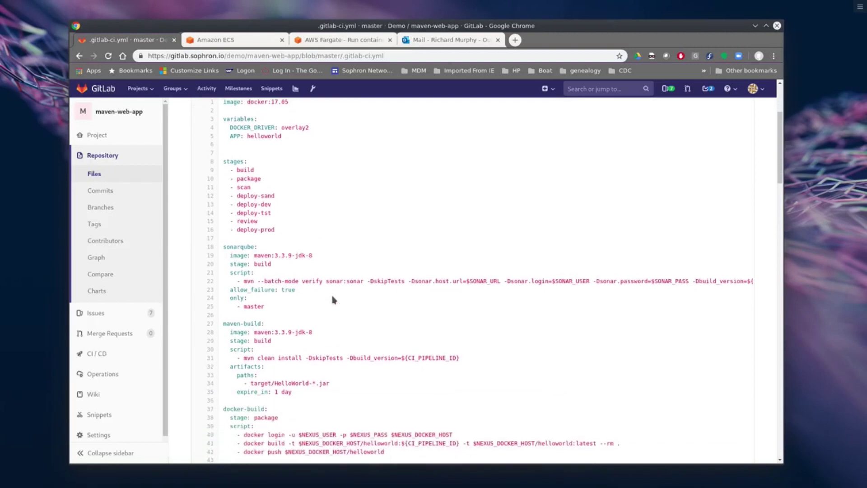
scroll(333, 299, down, 1)
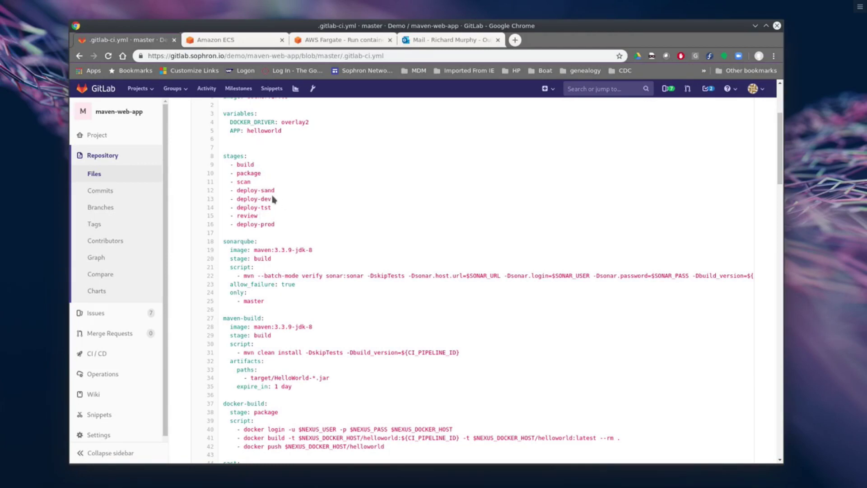
drag(276, 191, 232, 190)
click(316, 201)
drag(276, 191, 231, 192)
scroll(392, 211, down, 1)
scroll(392, 212, down, 1)
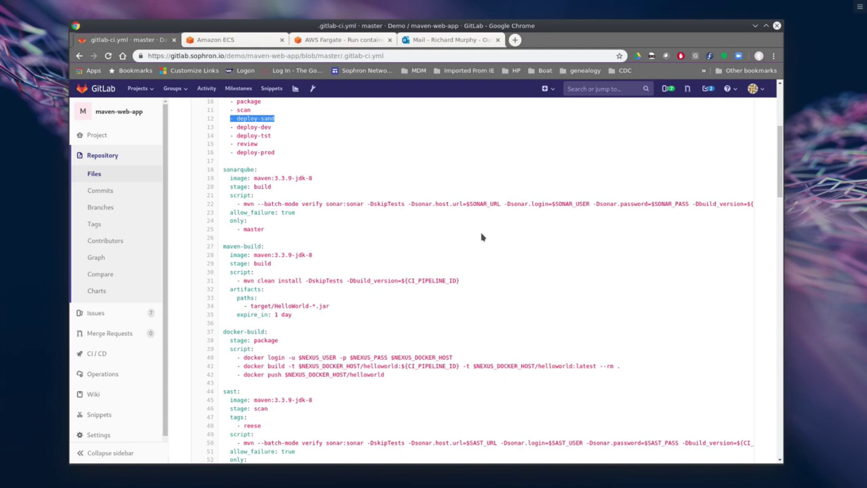
scroll(516, 255, down, 3)
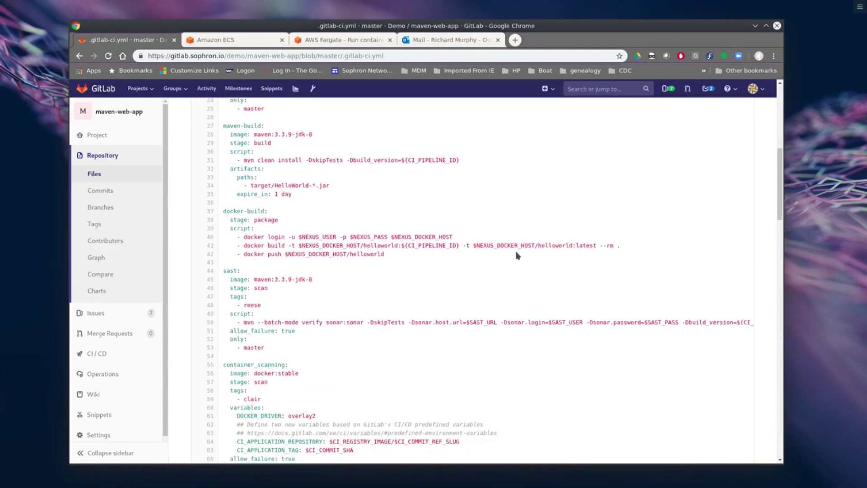
scroll(517, 255, down, 2)
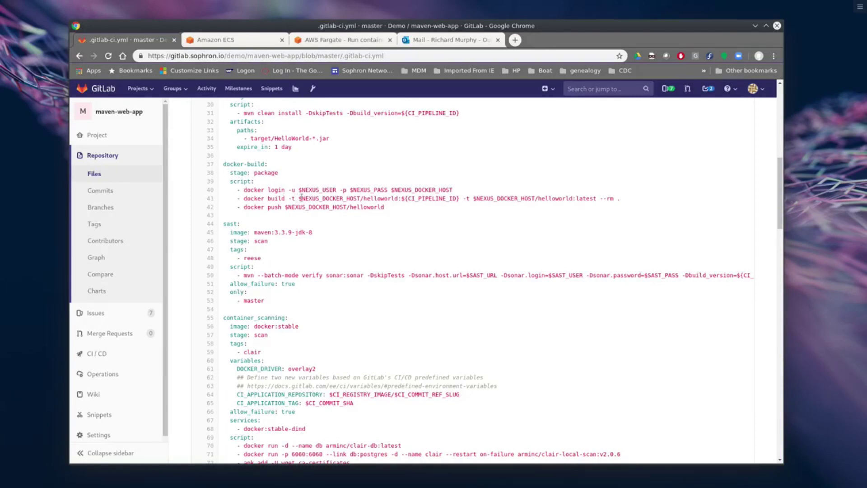
drag(298, 199, 416, 205)
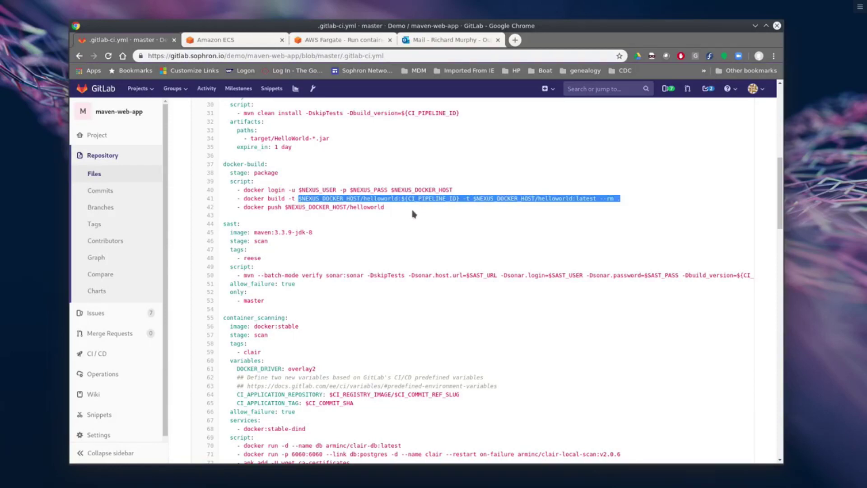
click(415, 214)
scroll(434, 220, down, 5)
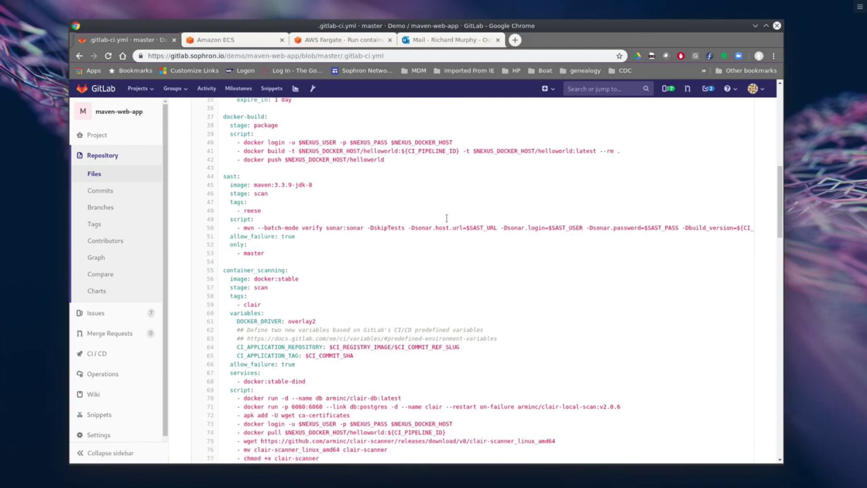
scroll(465, 223, down, 4)
scroll(465, 224, down, 3)
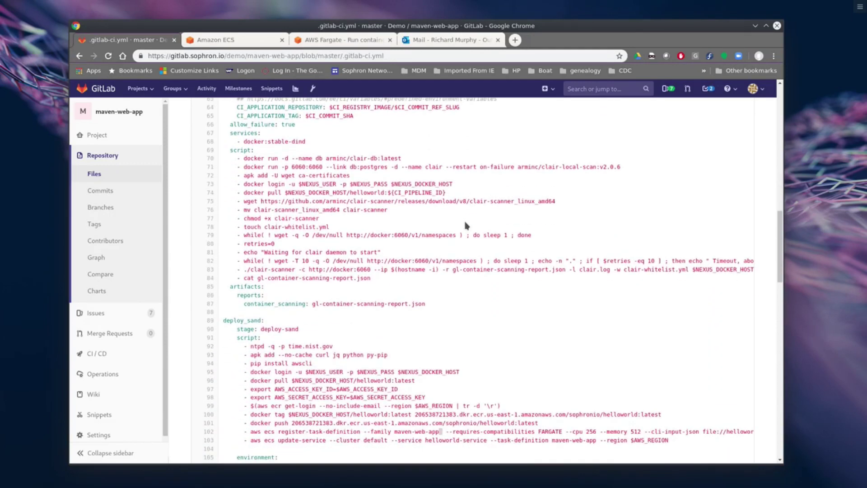
scroll(464, 224, down, 3)
scroll(465, 223, down, 2)
scroll(466, 224, down, 2)
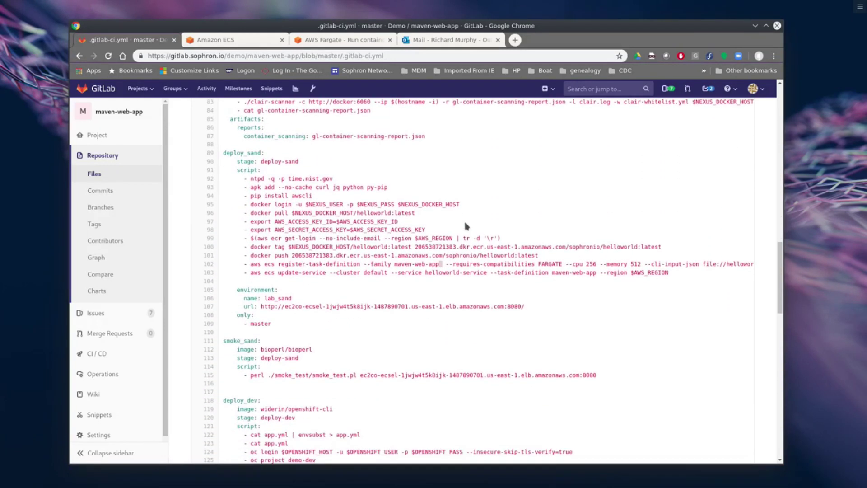
scroll(465, 224, down, 2)
scroll(465, 224, down, 1)
scroll(465, 224, down, 1)
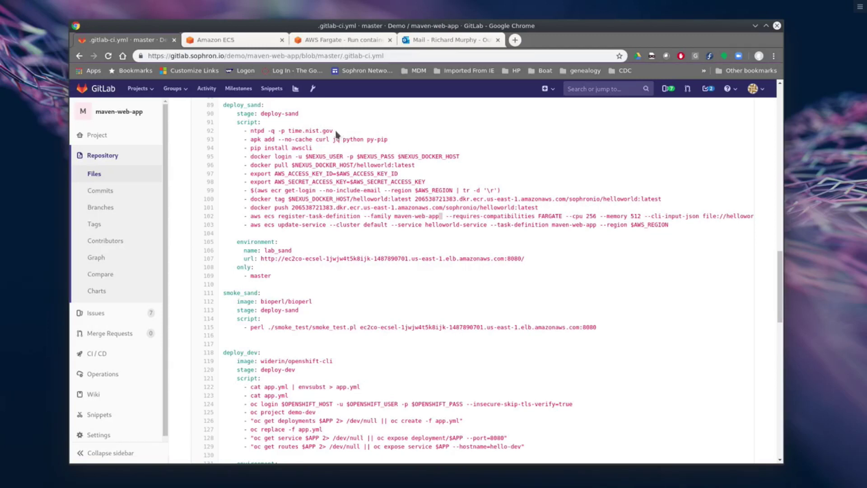
drag(333, 131, 247, 133)
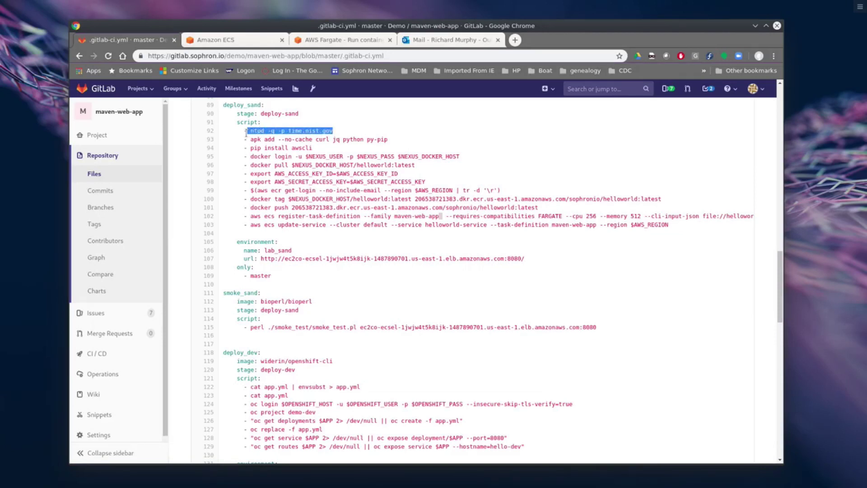
click(321, 137)
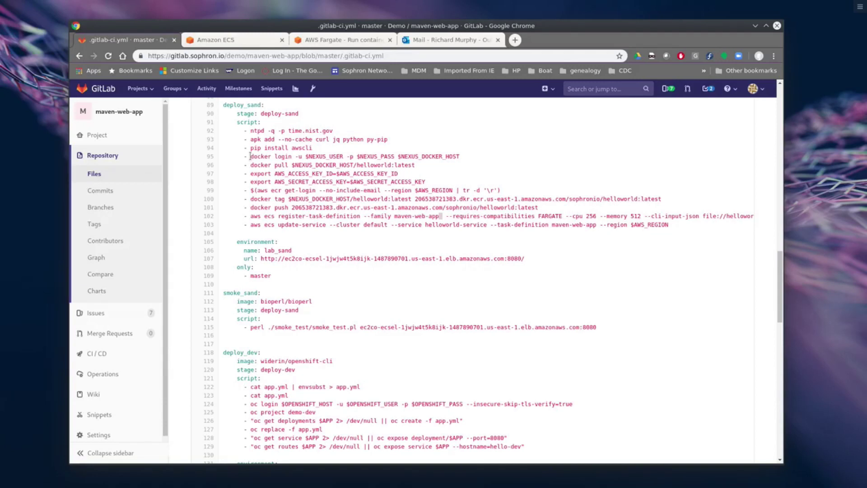
drag(251, 156, 466, 158)
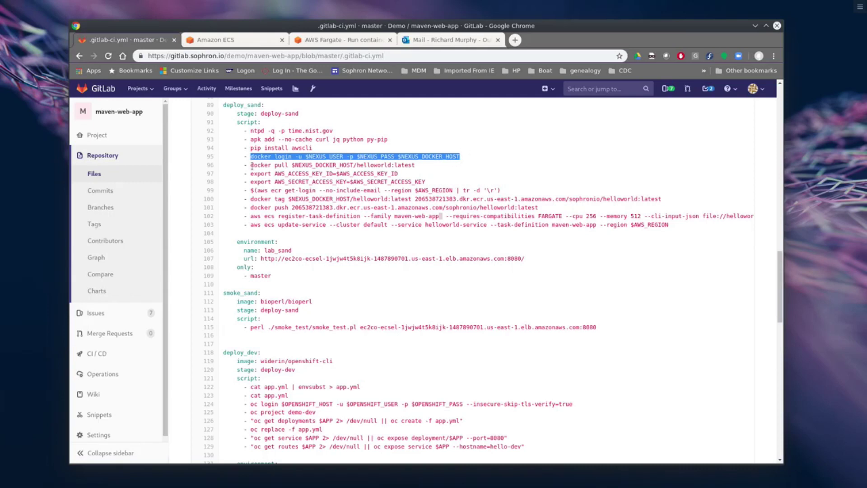
drag(251, 165, 418, 166)
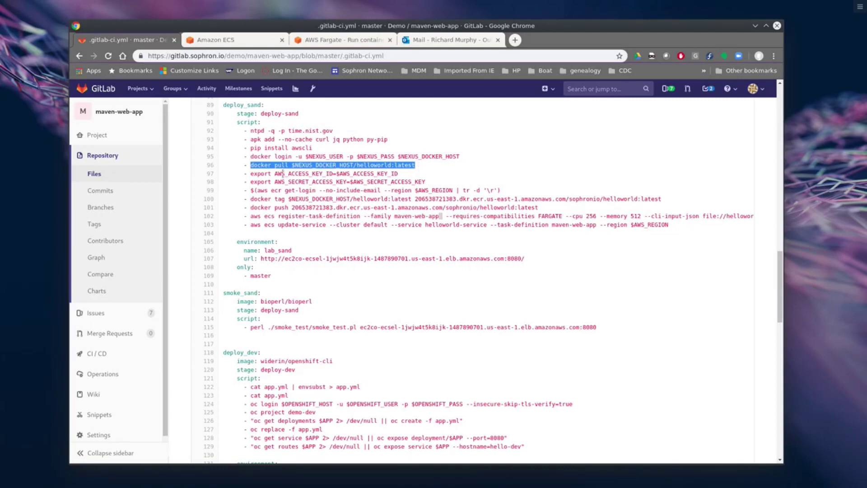
drag(251, 173, 427, 182)
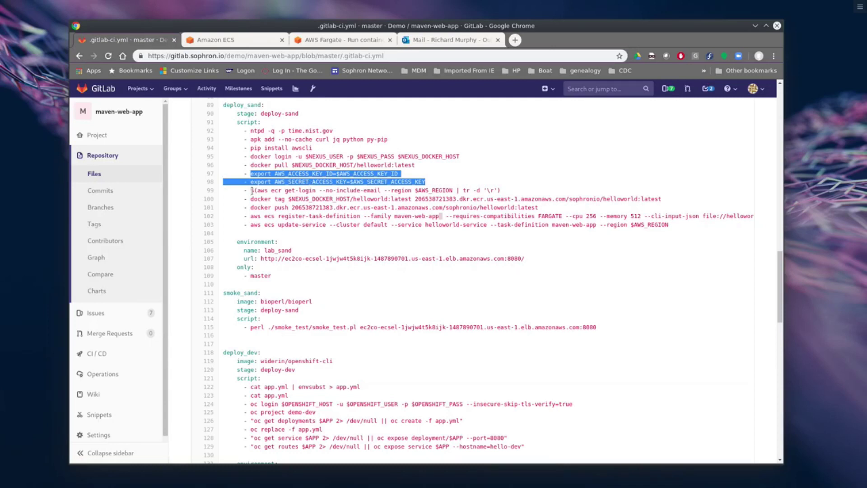
drag(252, 190, 510, 195)
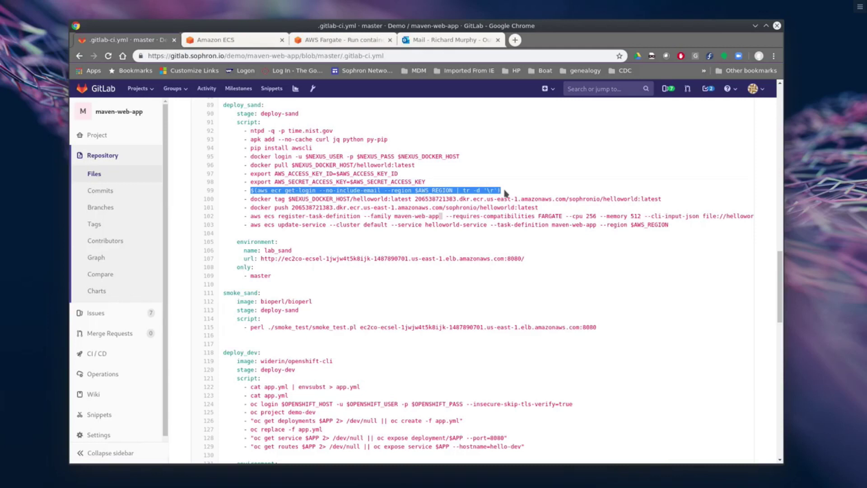
drag(502, 191, 458, 190)
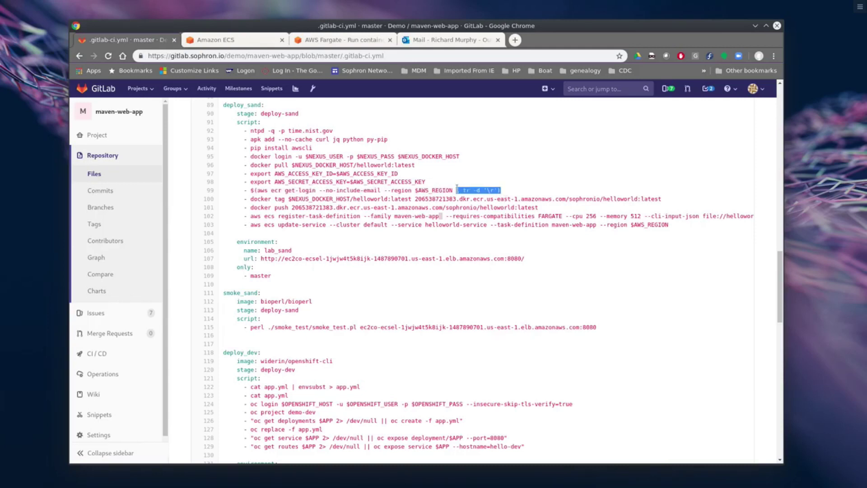
click(383, 190)
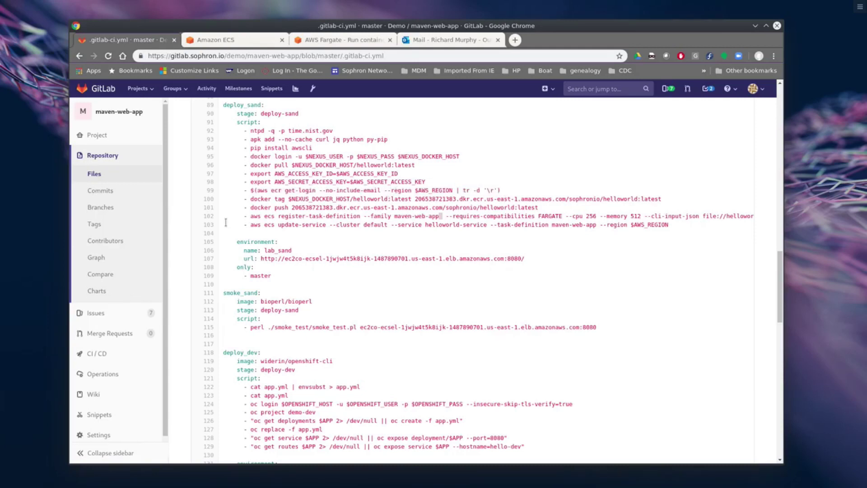
drag(251, 198, 677, 204)
click(556, 214)
drag(416, 199, 570, 198)
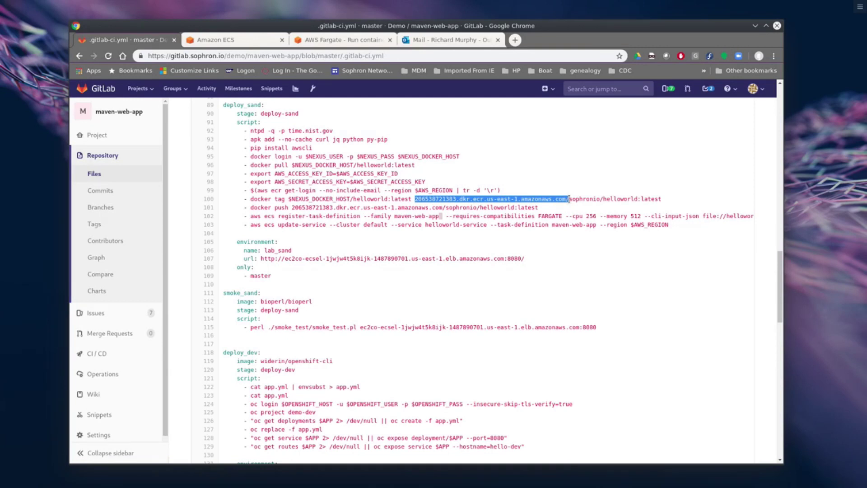
drag(571, 198, 662, 200)
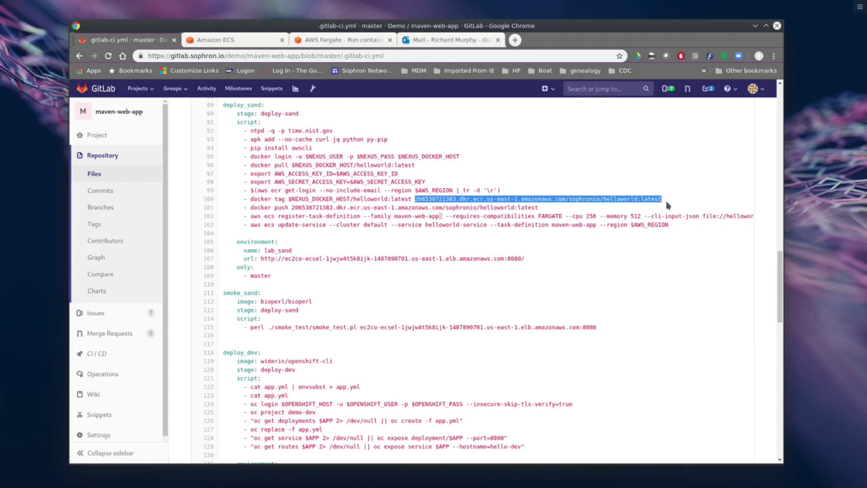
click(619, 201)
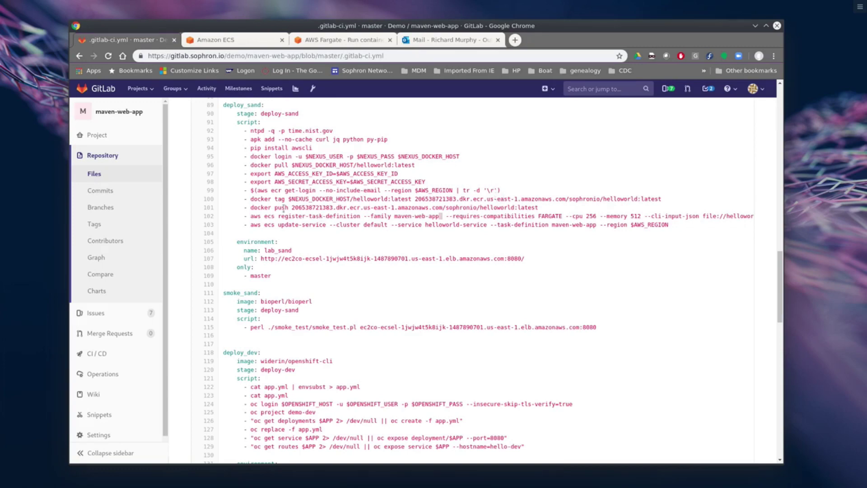
drag(250, 207, 545, 211)
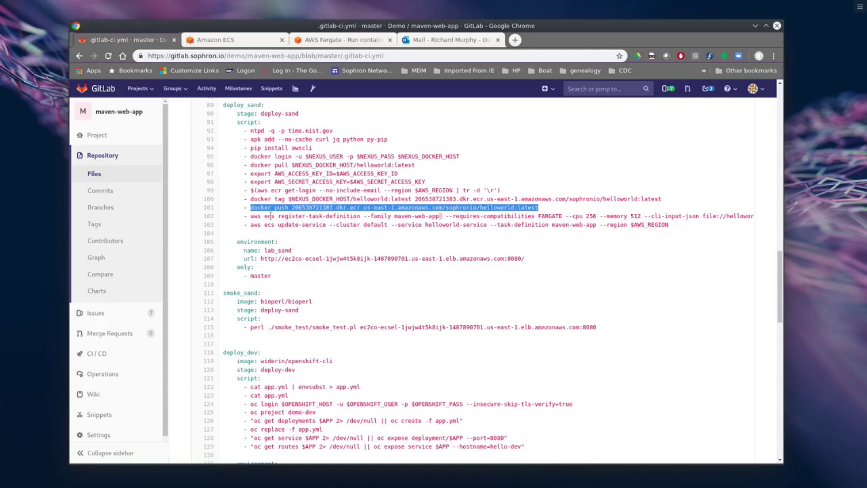
click(272, 216)
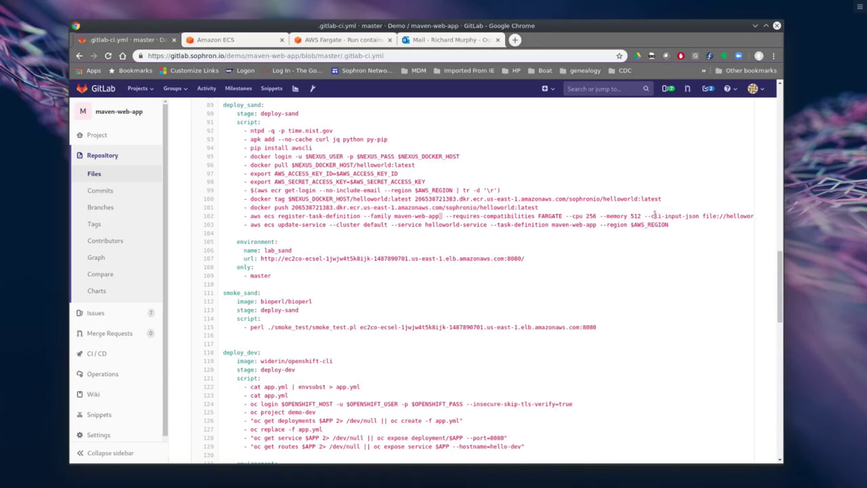
mouse_move(651, 215)
mouse_down()
mouse_move(745, 214)
mouse_move(438, 218)
mouse_up()
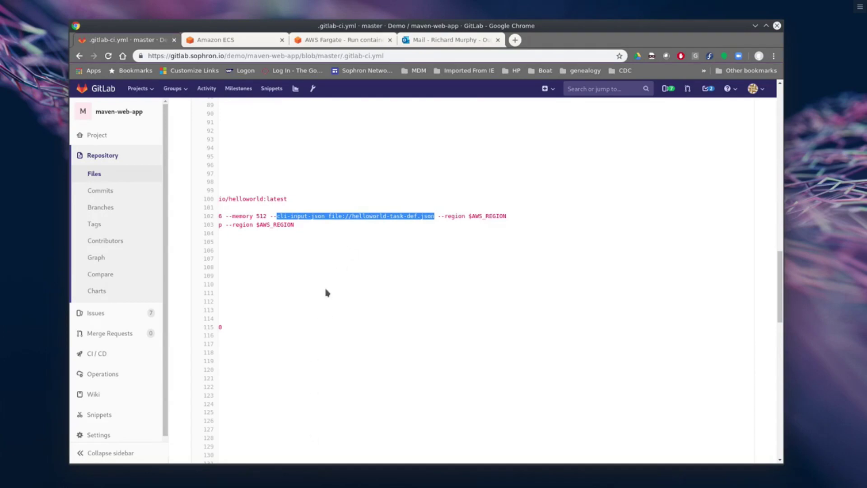
drag(266, 216, 200, 217)
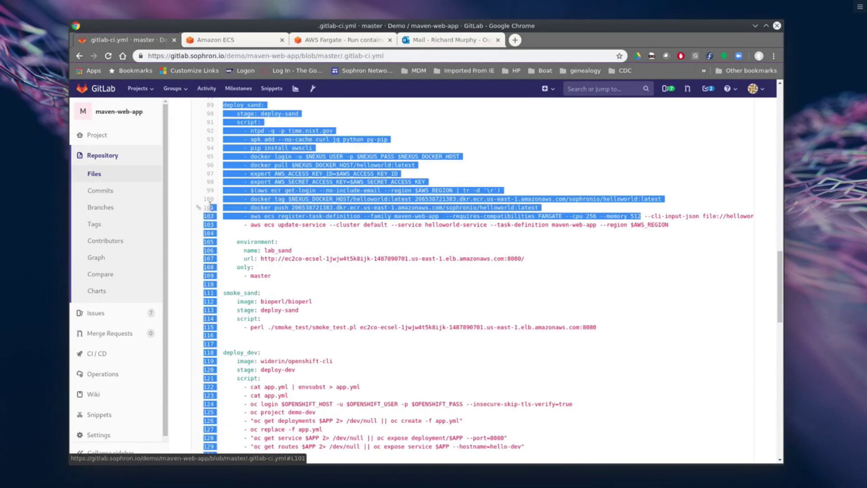
click(386, 255)
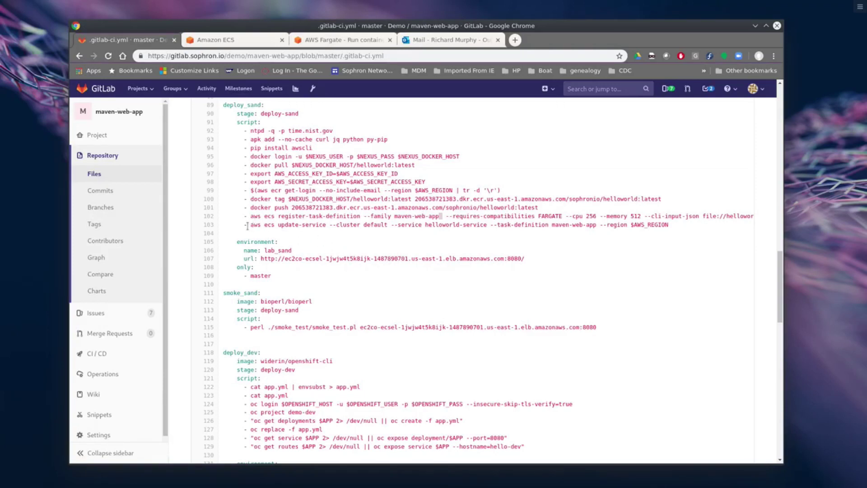
drag(250, 224, 333, 225)
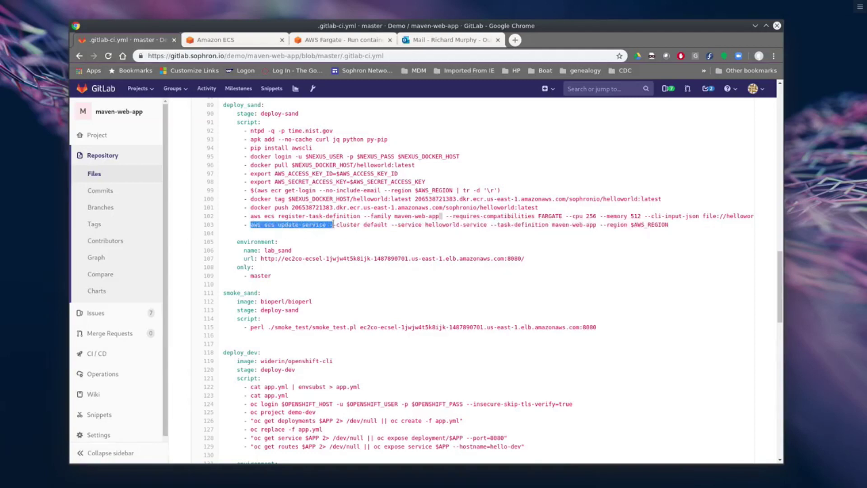
double_click(373, 224)
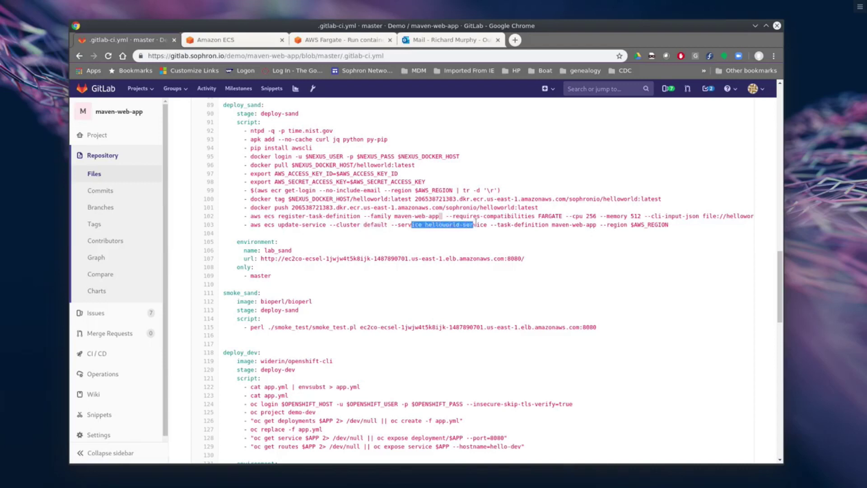
drag(412, 224, 486, 224)
click(641, 239)
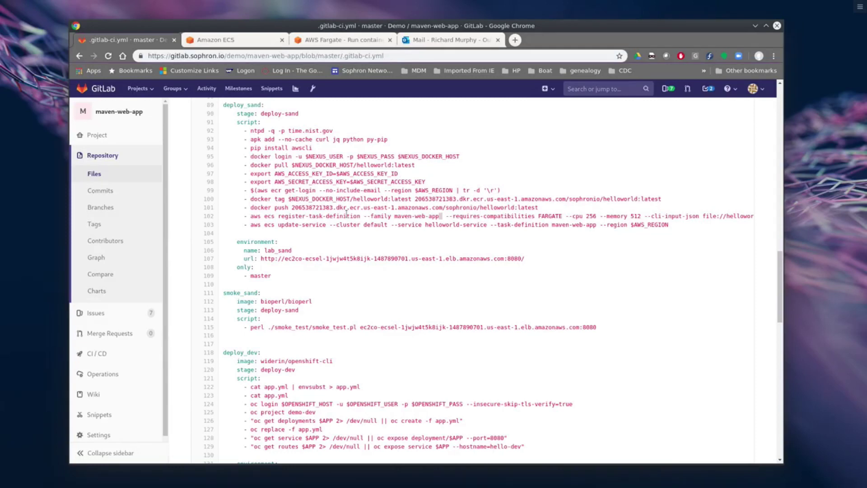
click(215, 40)
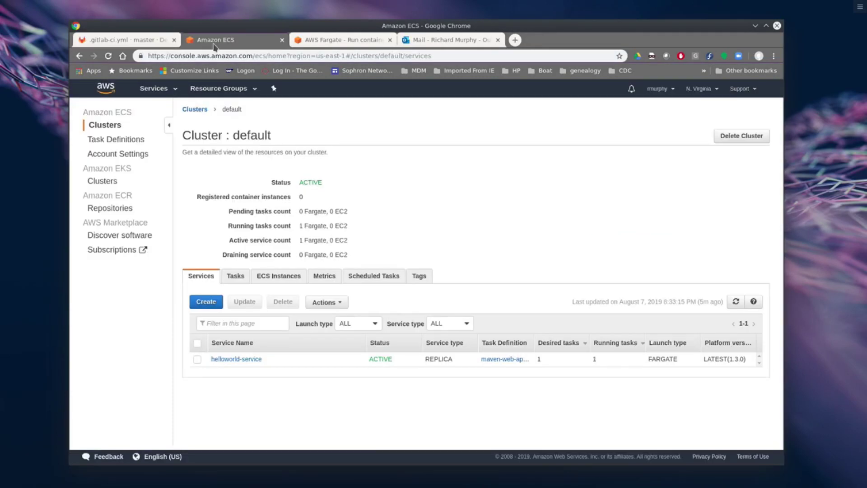
click(242, 359)
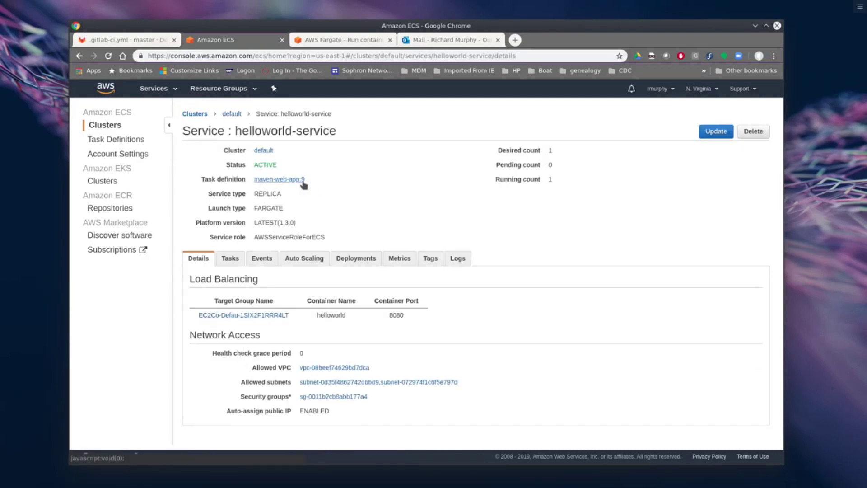
click(272, 181)
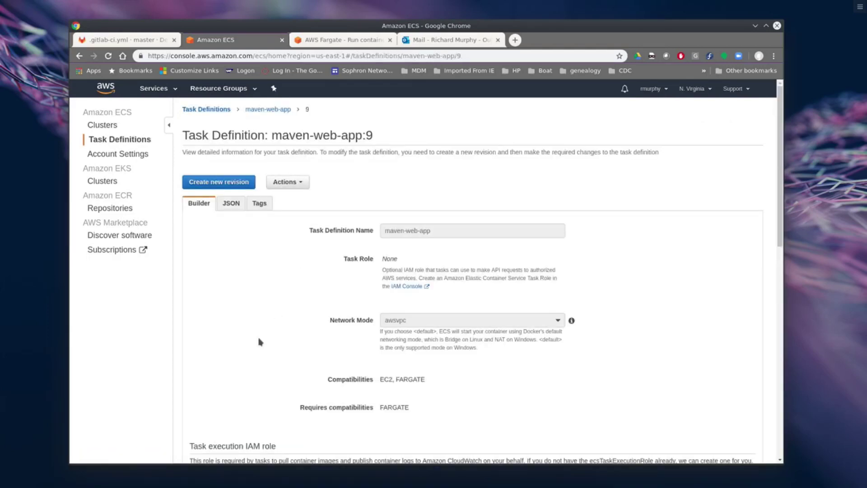
scroll(259, 339, down, 5)
scroll(259, 340, down, 5)
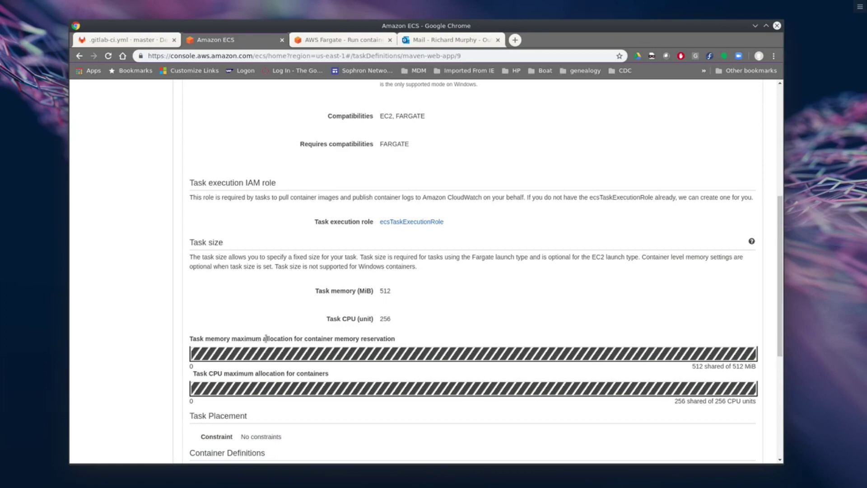
scroll(259, 338, down, 4)
scroll(259, 339, down, 1)
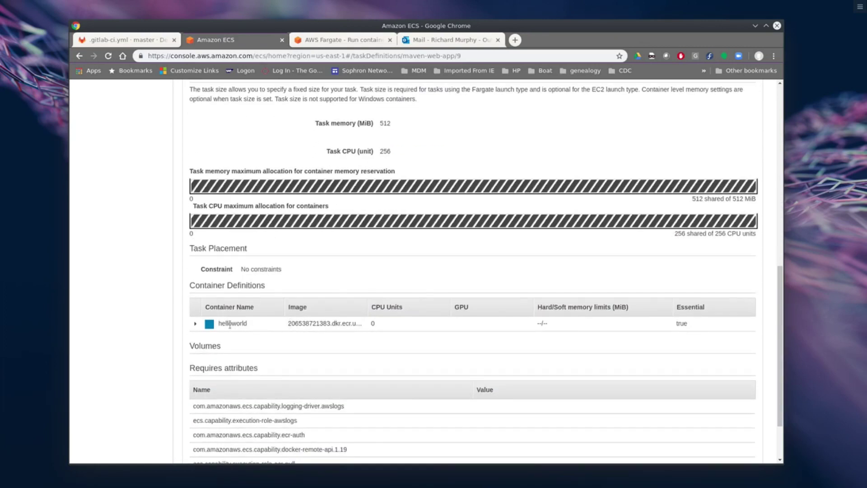
click(195, 327)
scroll(415, 367, down, 3)
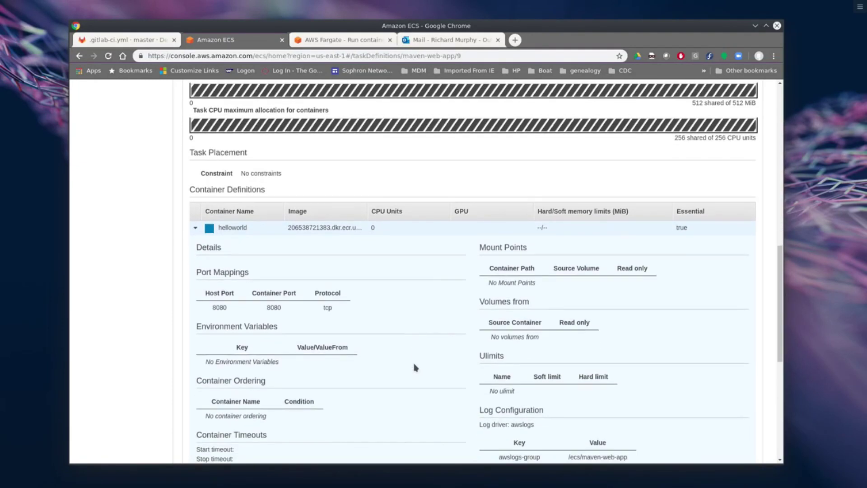
scroll(415, 367, down, 2)
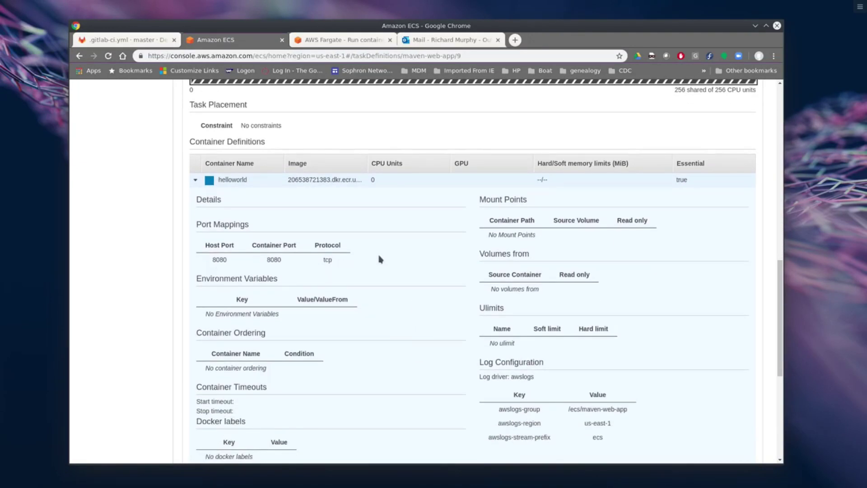
scroll(392, 269, down, 3)
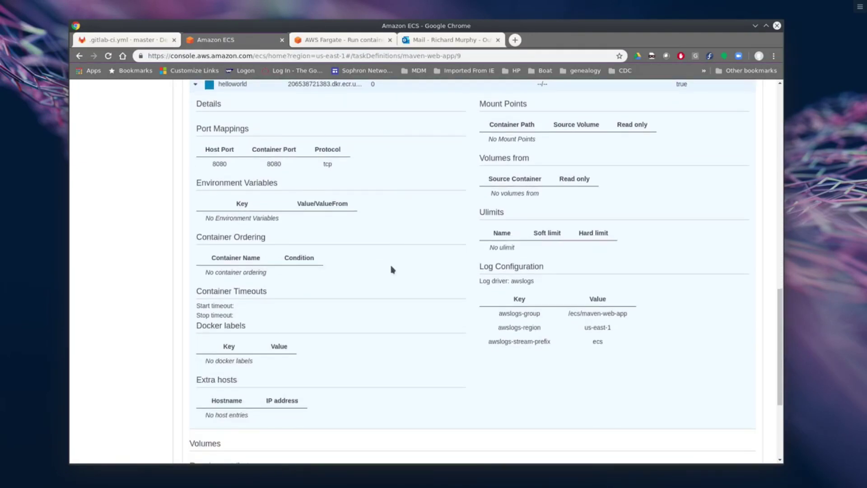
scroll(392, 269, up, 3)
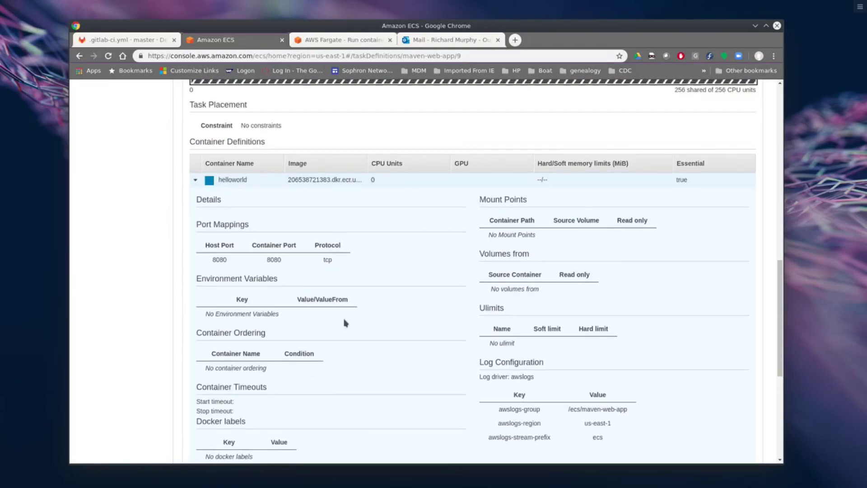
scroll(344, 322, up, 2)
scroll(344, 322, up, 3)
scroll(344, 322, up, 3)
scroll(345, 322, up, 2)
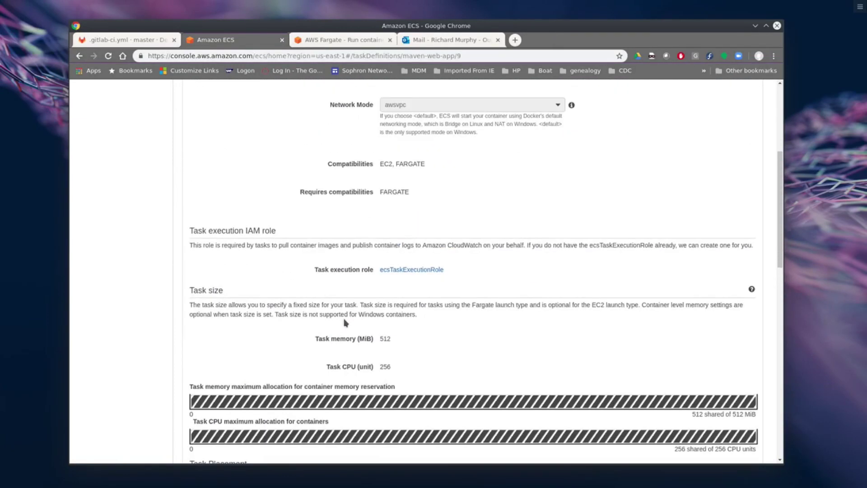
scroll(345, 322, up, 3)
scroll(344, 323, up, 3)
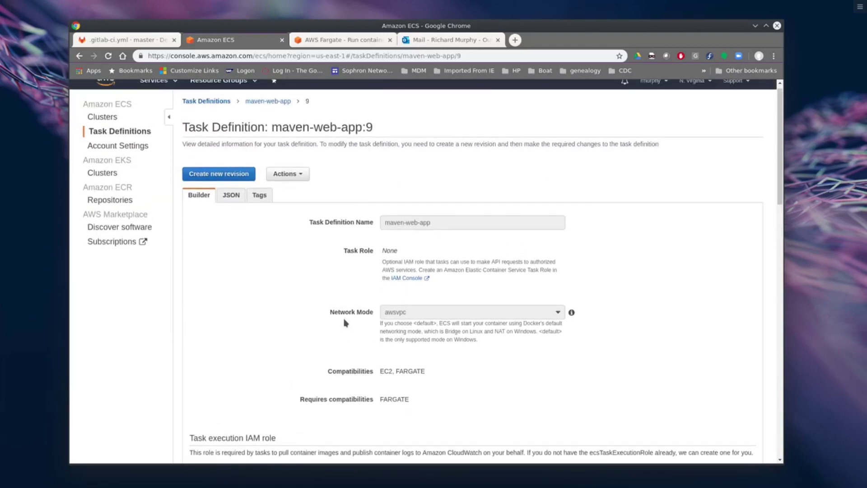
scroll(344, 322, up, 2)
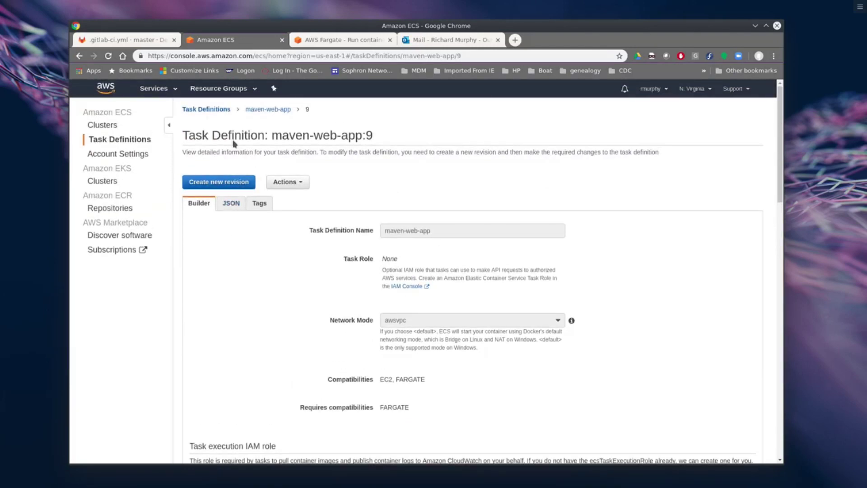
click(125, 39)
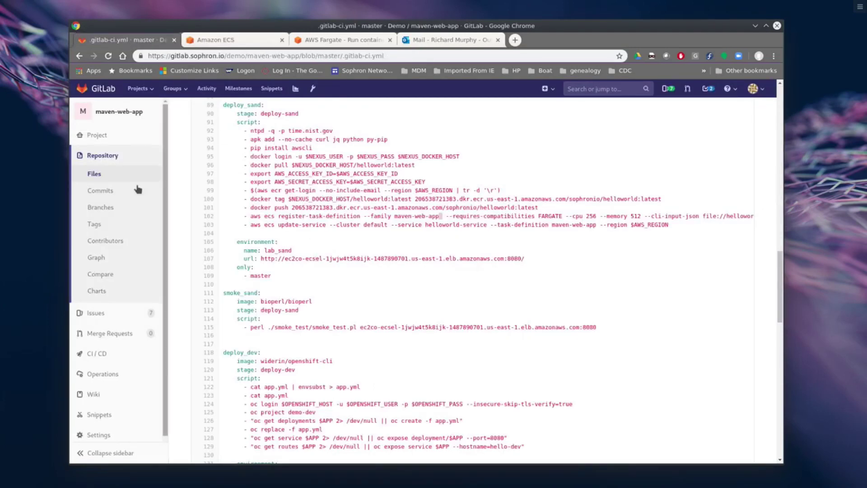
click(94, 173)
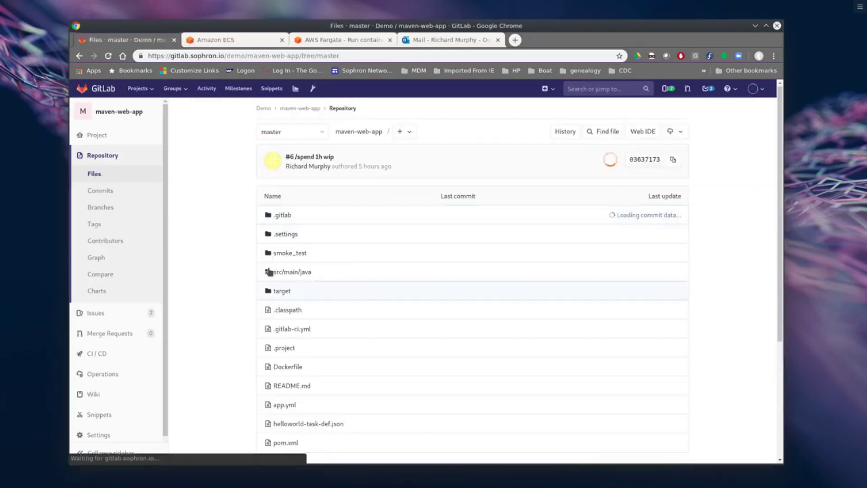
Inspect helloworld-task-def.json's image entry on line 27, then return to the file list
click(308, 423)
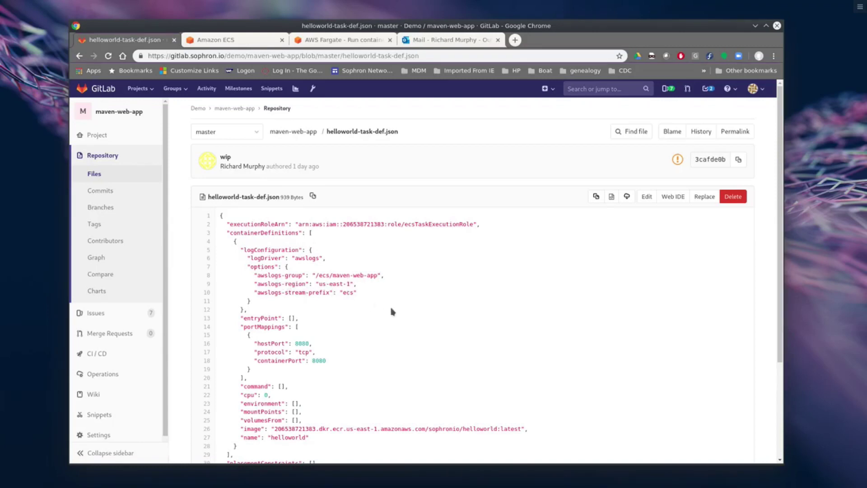
scroll(407, 311, down, 3)
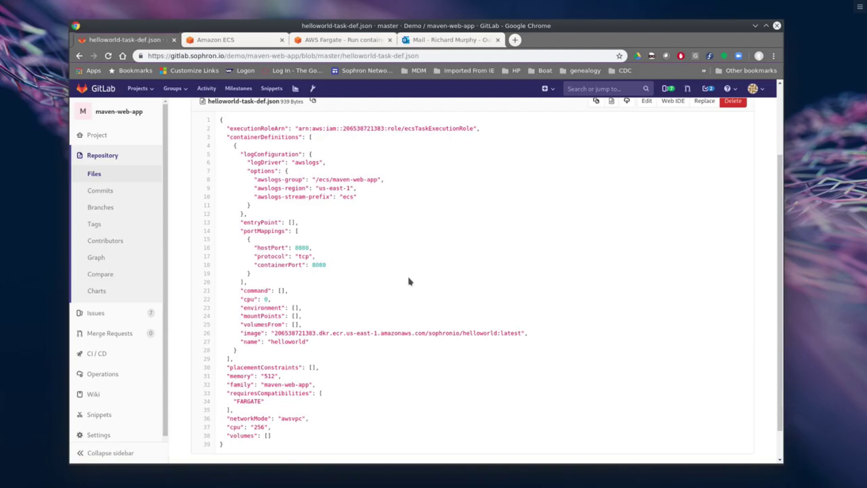
scroll(409, 282, down, 1)
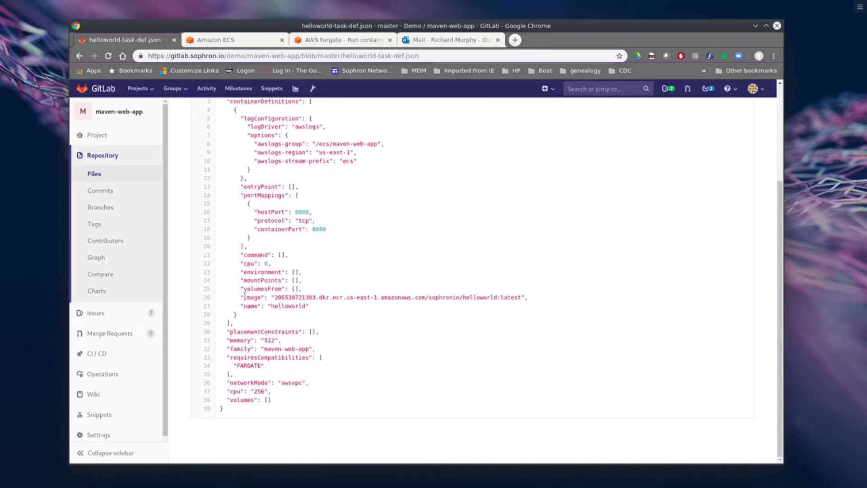
drag(243, 297, 524, 296)
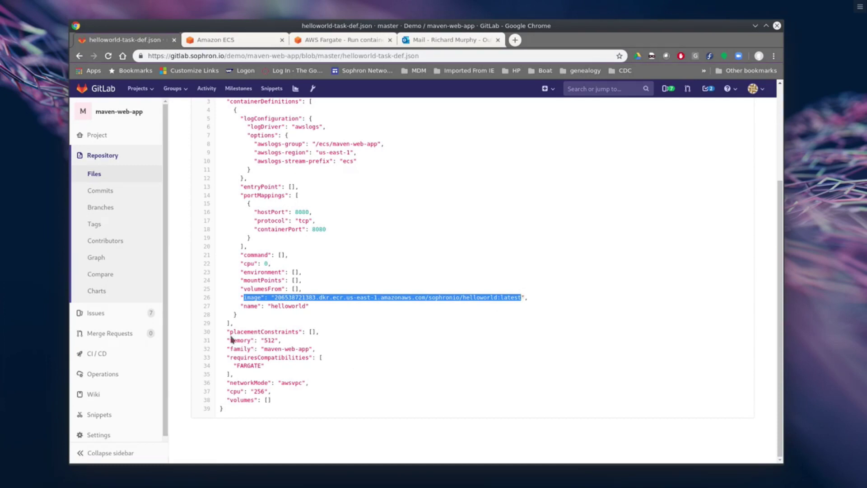
click(305, 357)
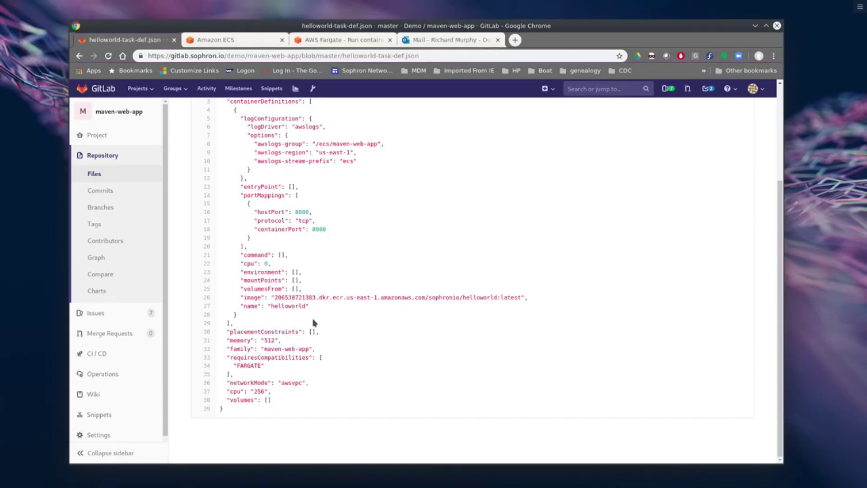
scroll(444, 247, up, 4)
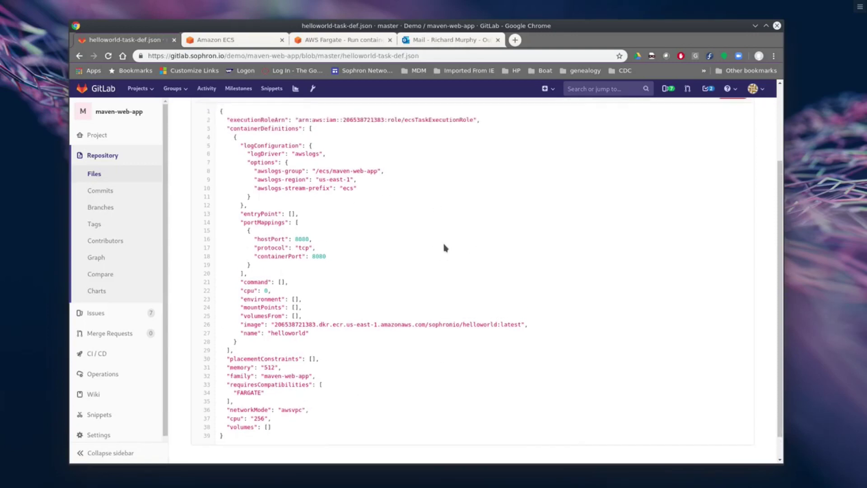
scroll(444, 247, down, 4)
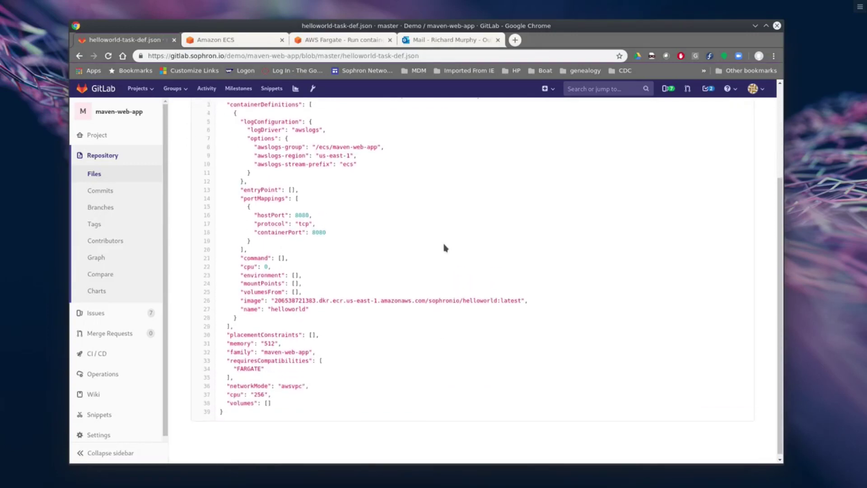
scroll(444, 247, up, 4)
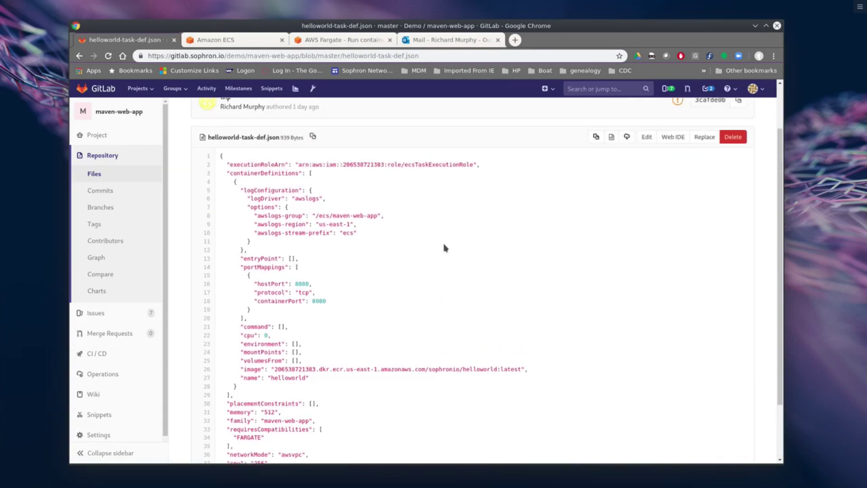
scroll(444, 247, up, 3)
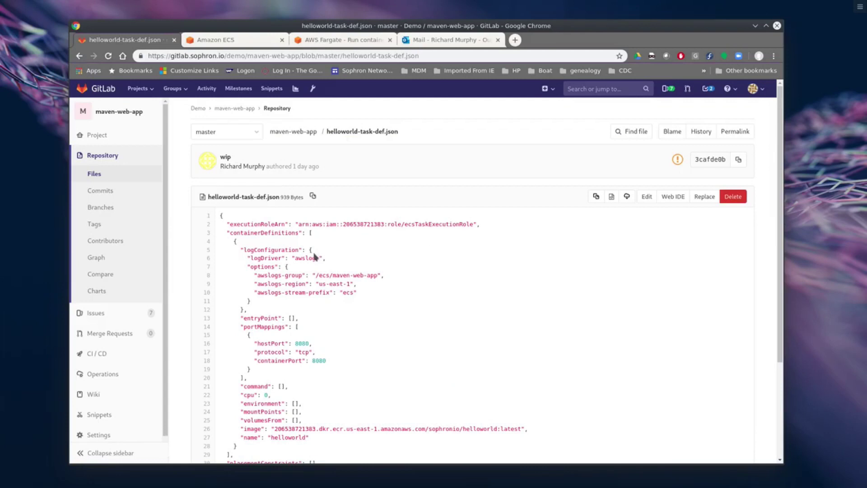
click(94, 174)
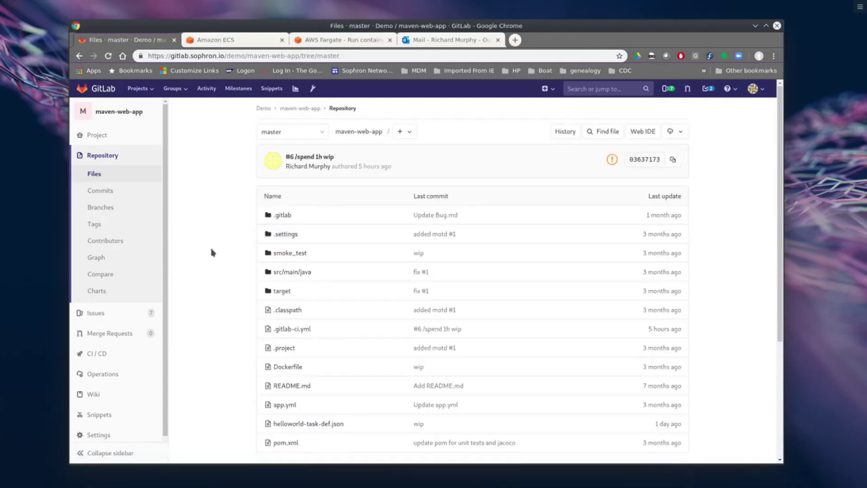
Check the helloworld image registry address in app.yml, then go back and open Pipelines
click(284, 405)
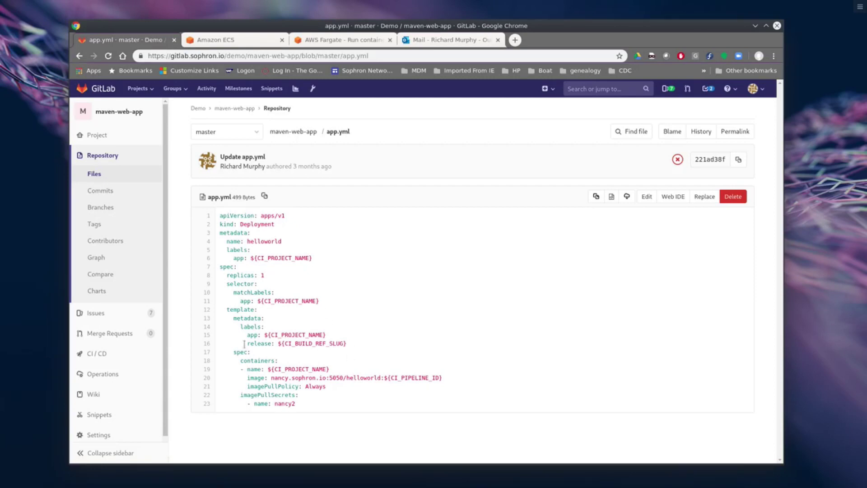
drag(272, 377, 444, 377)
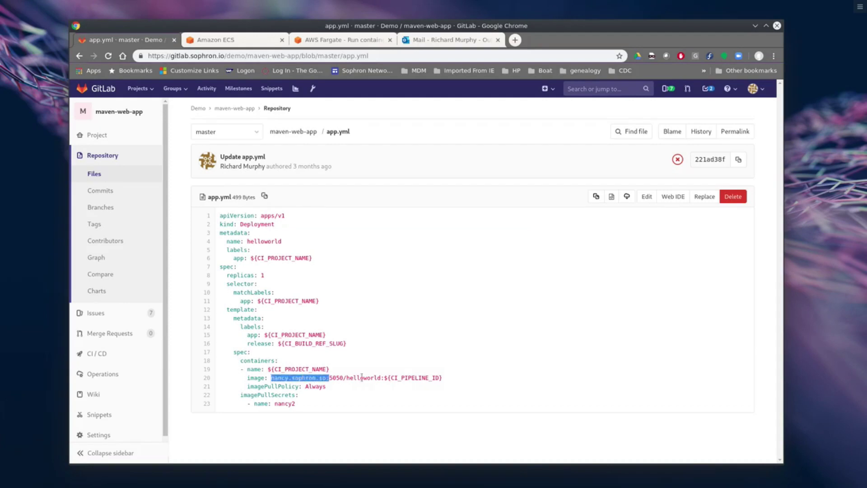
click(460, 385)
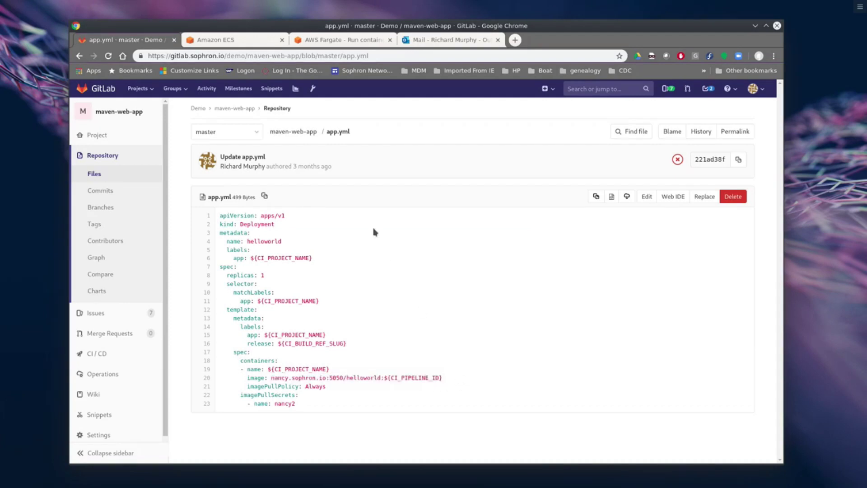
click(79, 56)
mouse_move(96, 354)
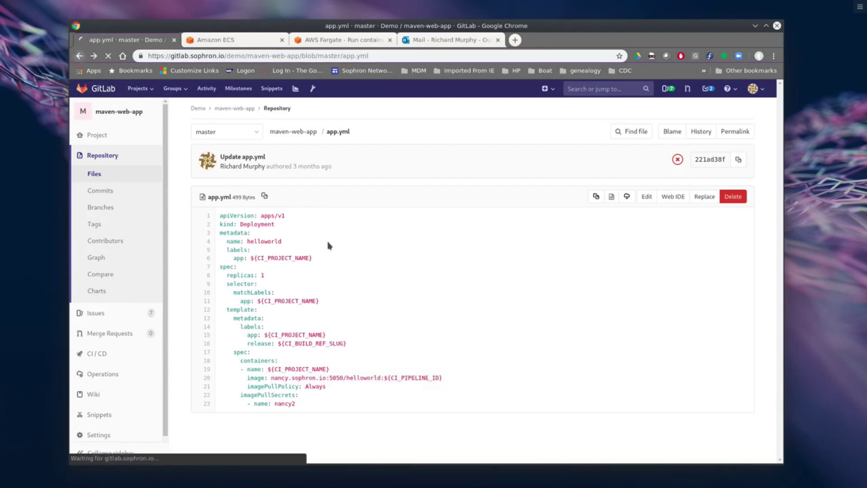
click(97, 355)
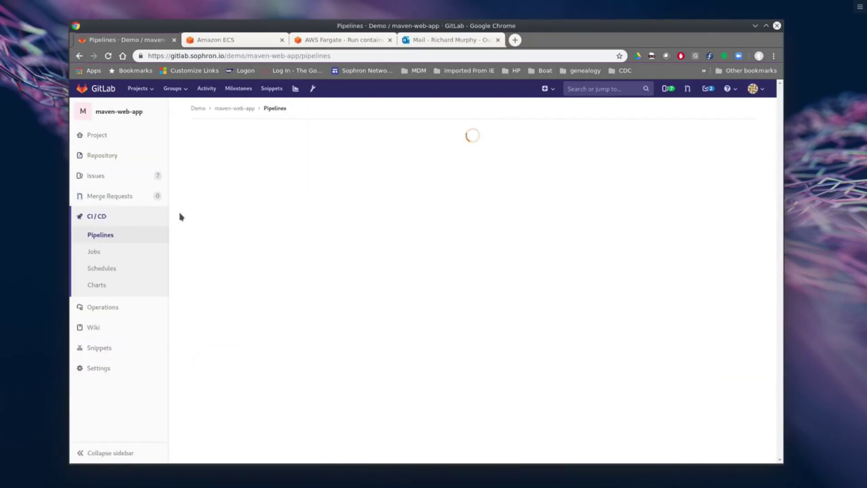
Open passed pipeline #892 and view the successful deploy_sand job #3858 log
click(210, 185)
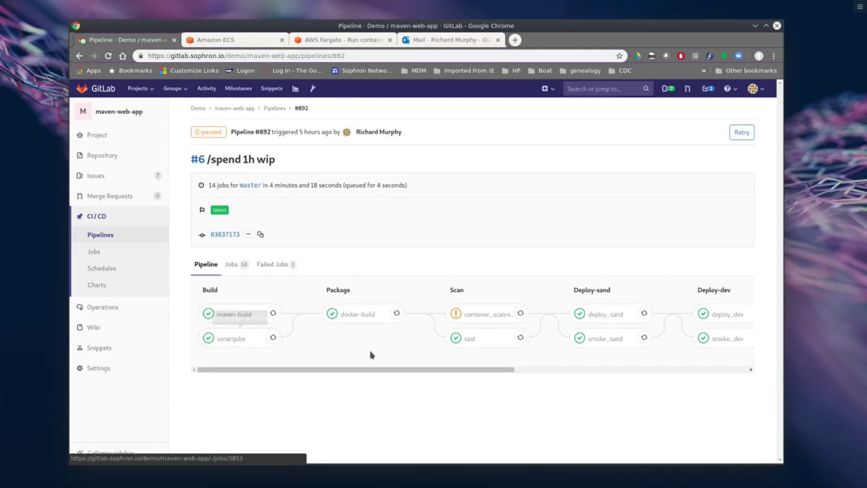
drag(376, 371, 505, 375)
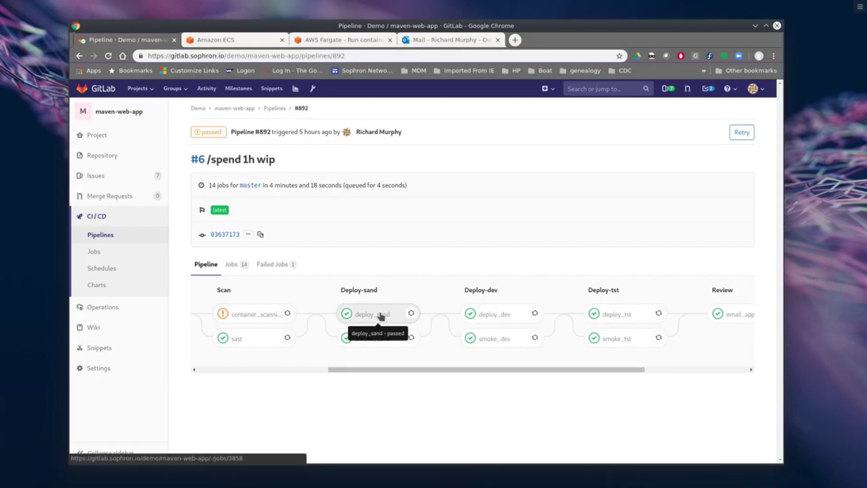
click(381, 316)
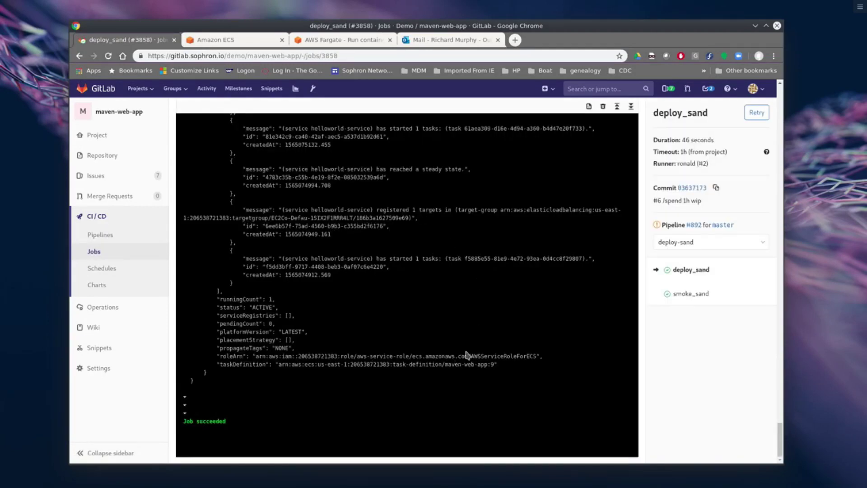
scroll(466, 354, up, 3)
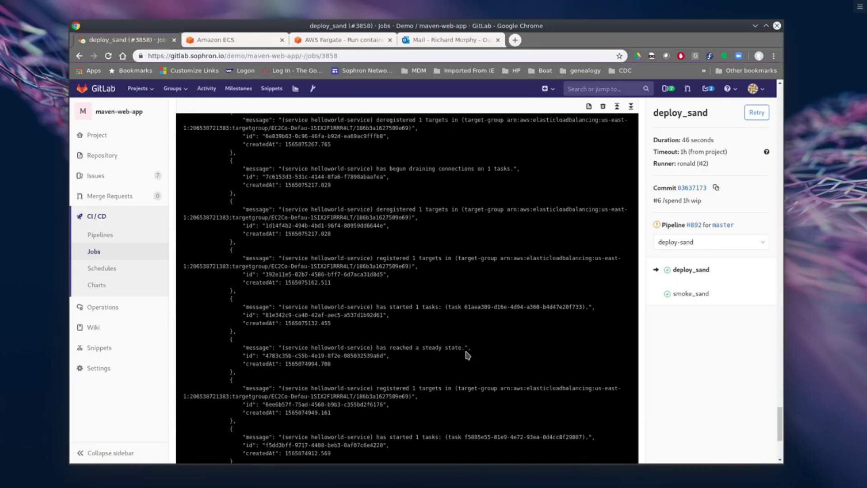
scroll(466, 355, up, 3)
scroll(466, 354, up, 3)
scroll(466, 355, up, 3)
scroll(466, 354, up, 3)
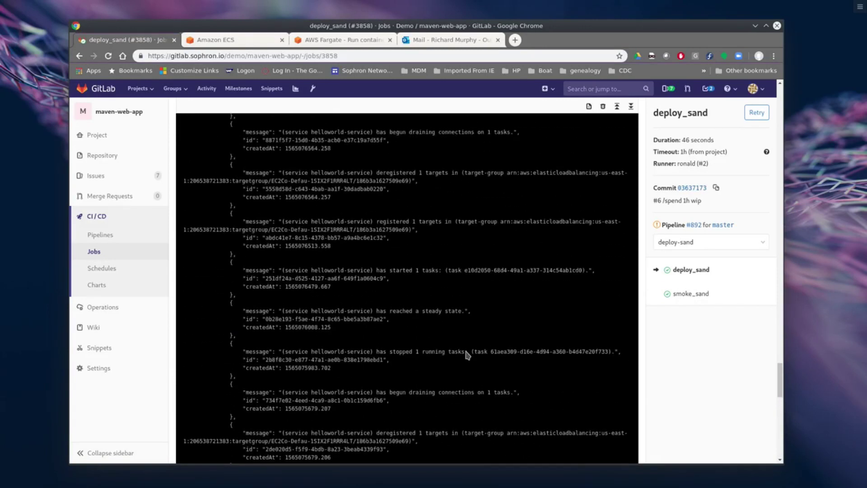
scroll(466, 354, up, 3)
scroll(467, 354, up, 3)
scroll(466, 355, up, 3)
scroll(467, 355, up, 3)
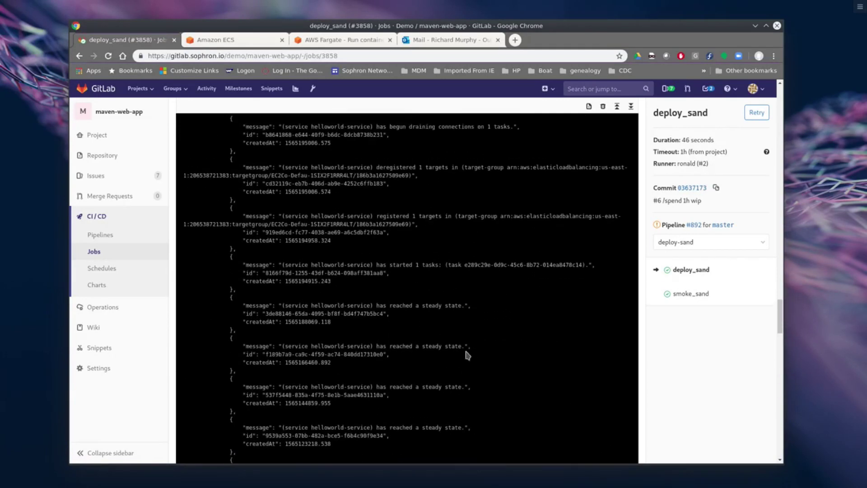
scroll(467, 354, up, 3)
scroll(466, 355, up, 4)
scroll(466, 354, up, 2)
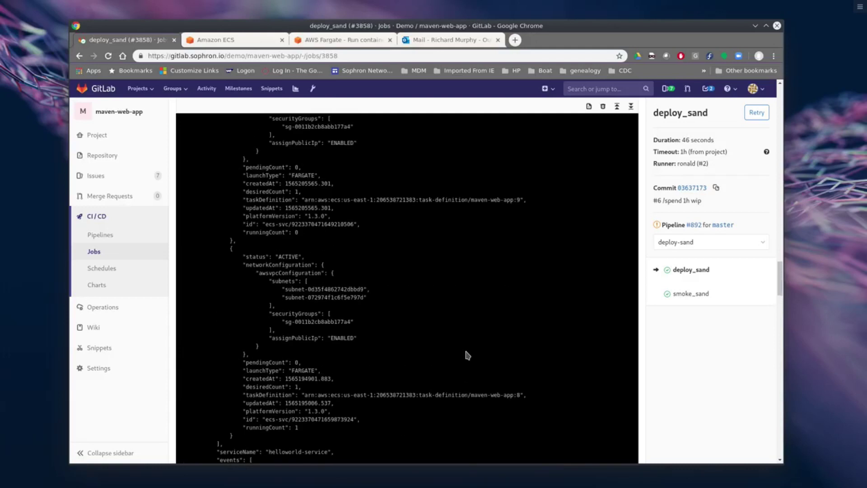
scroll(466, 354, up, 2)
scroll(467, 355, up, 3)
scroll(466, 355, up, 3)
scroll(466, 355, up, 2)
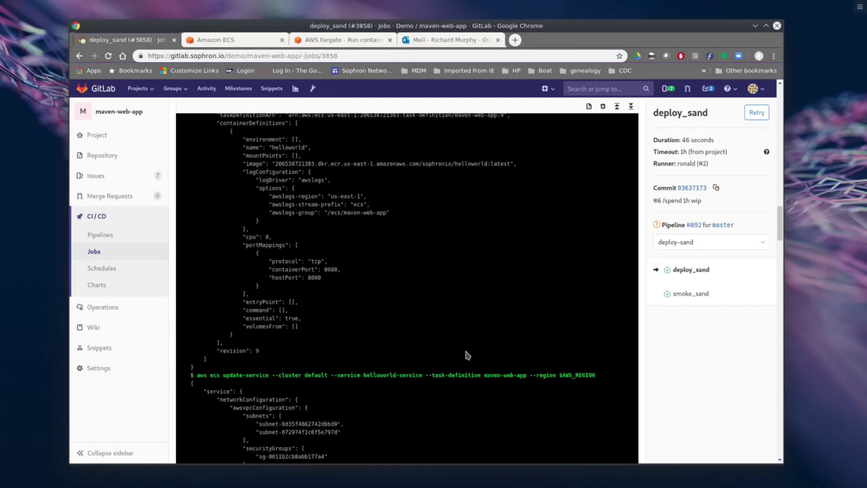
drag(197, 374, 599, 380)
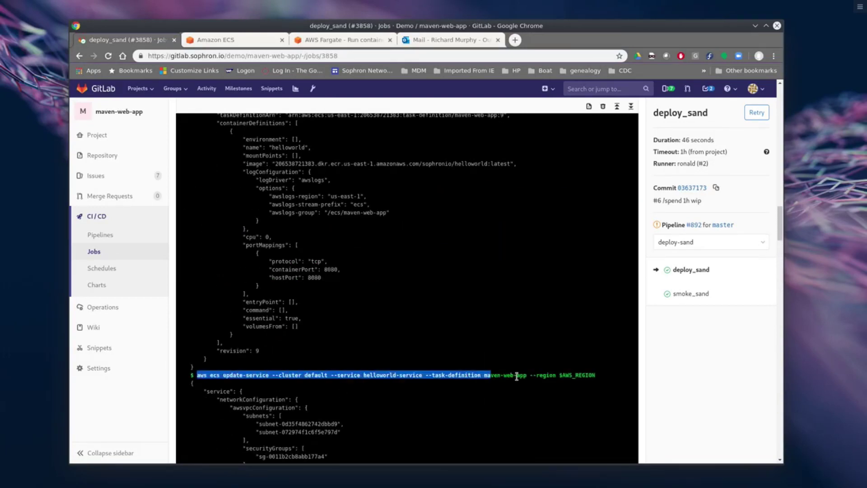
click(550, 326)
scroll(552, 324, up, 4)
scroll(553, 325, up, 3)
scroll(552, 325, up, 3)
scroll(553, 324, up, 3)
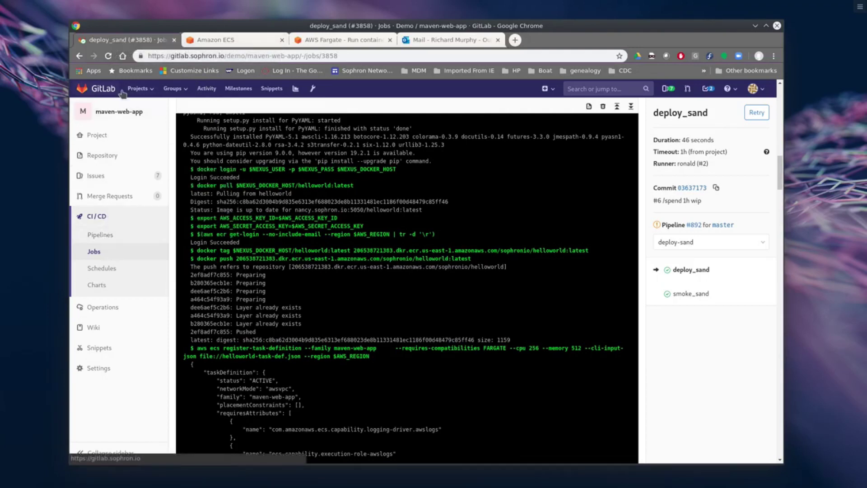
click(81, 56)
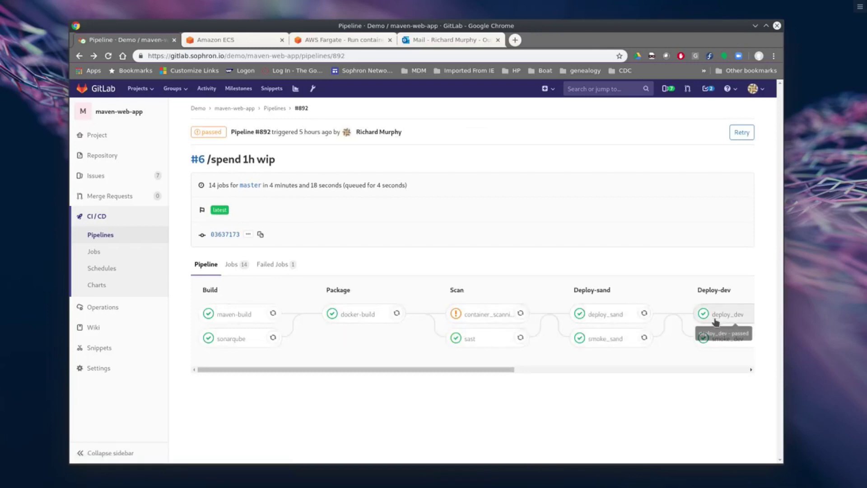
click(605, 339)
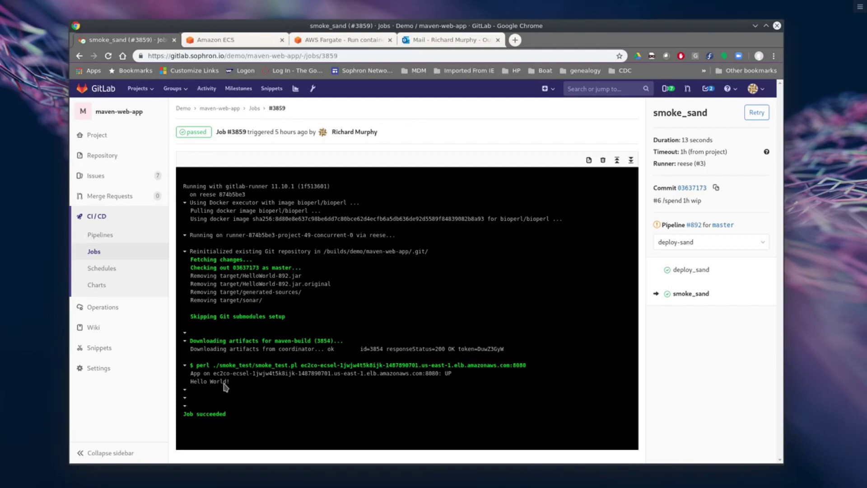
click(81, 55)
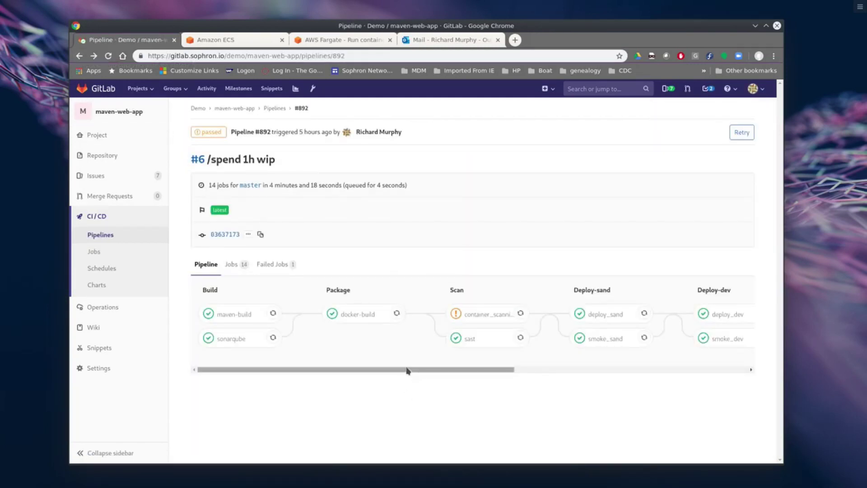
drag(408, 370, 531, 372)
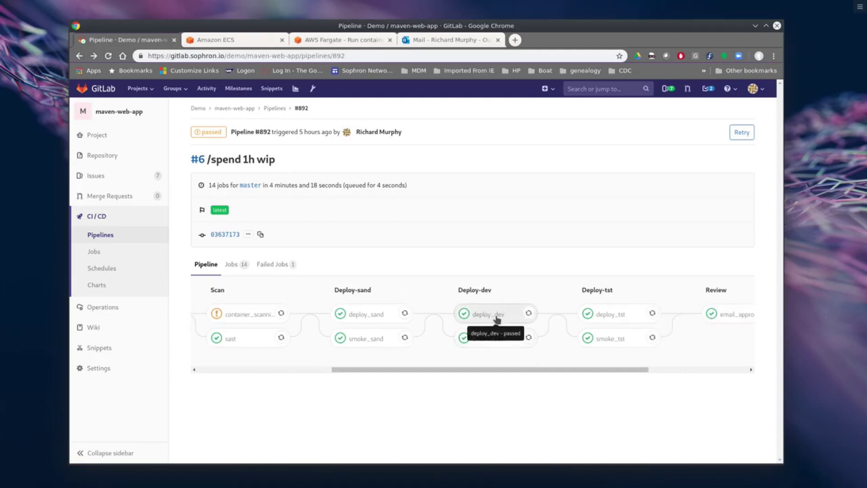
click(515, 313)
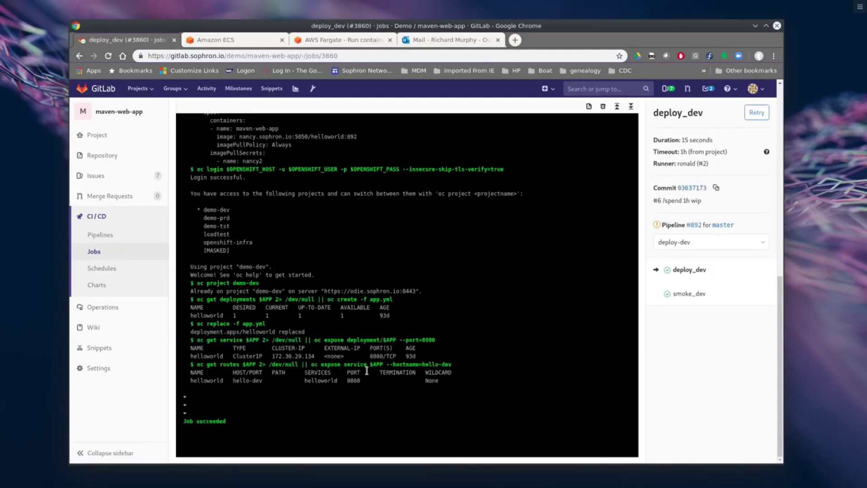
drag(190, 381, 434, 392)
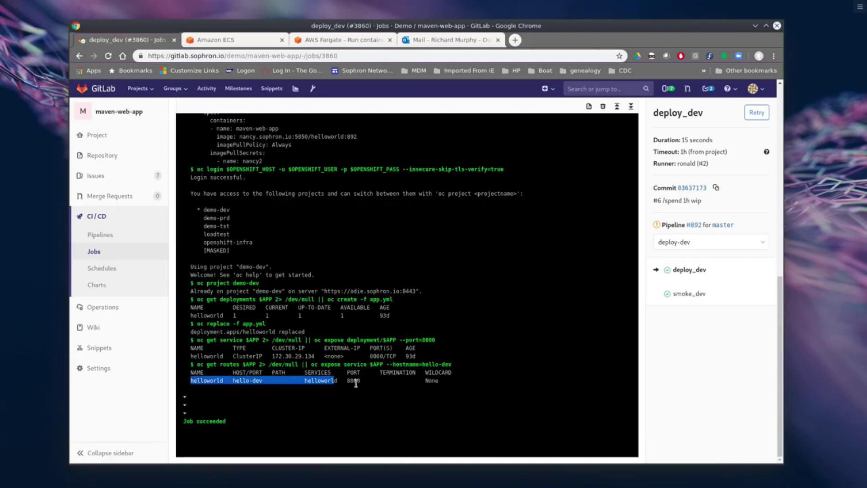
click(80, 55)
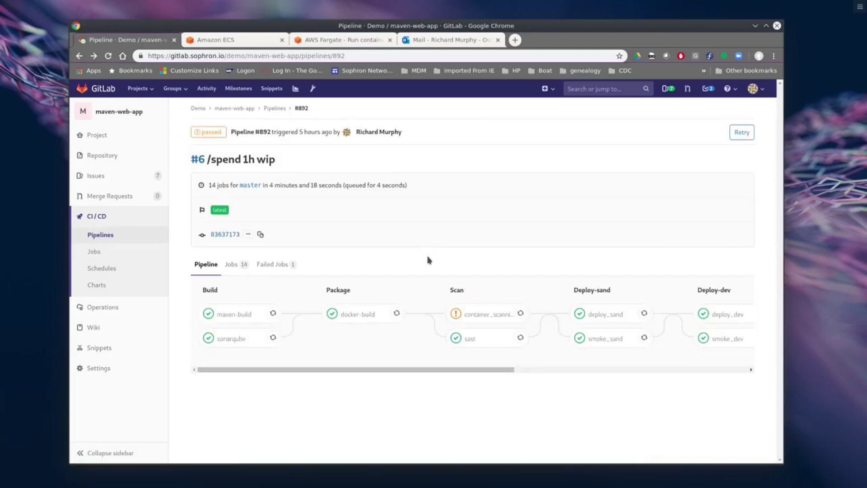
drag(401, 370, 671, 370)
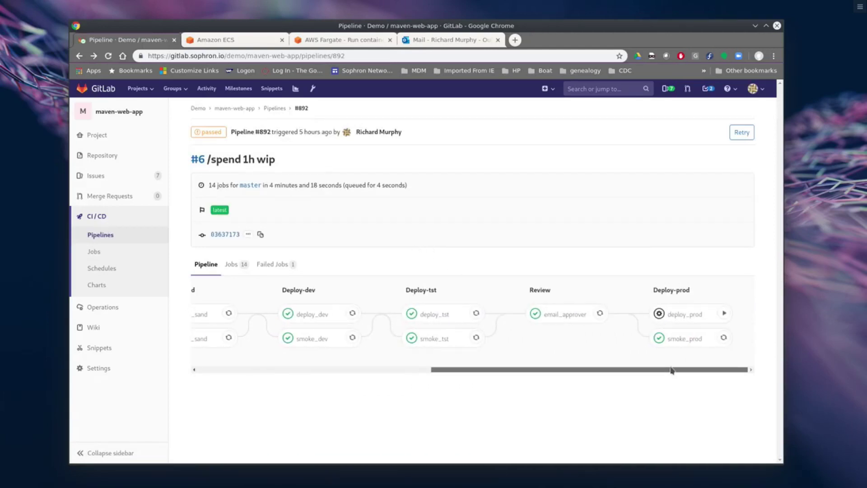
drag(672, 371, 349, 370)
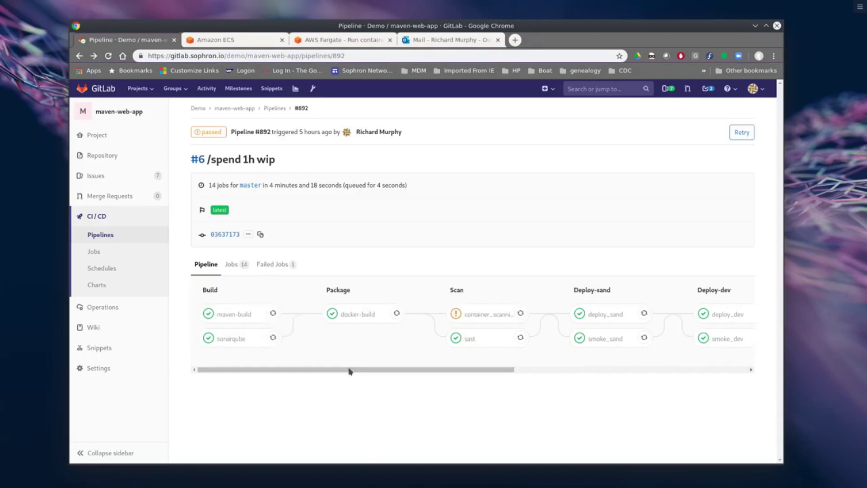